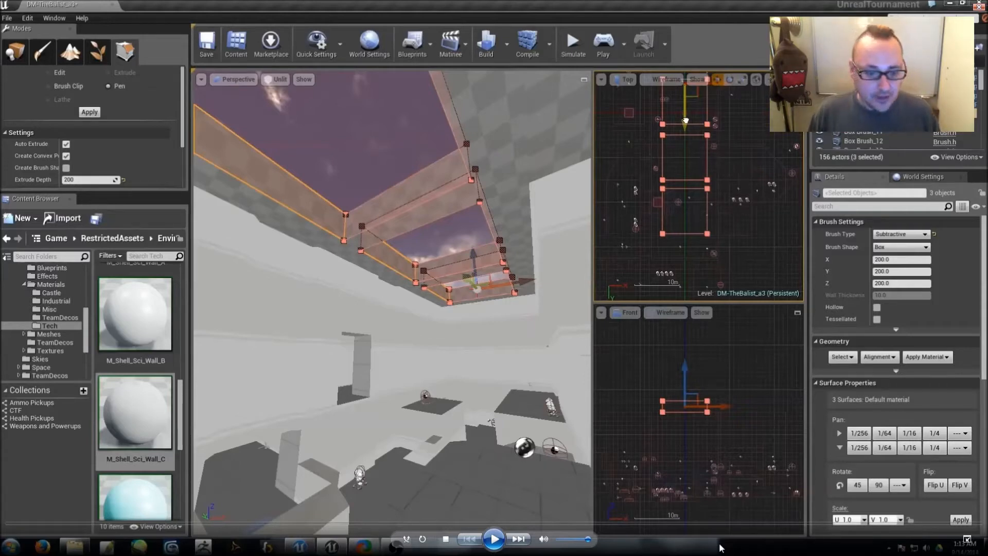
left_click(492, 539)
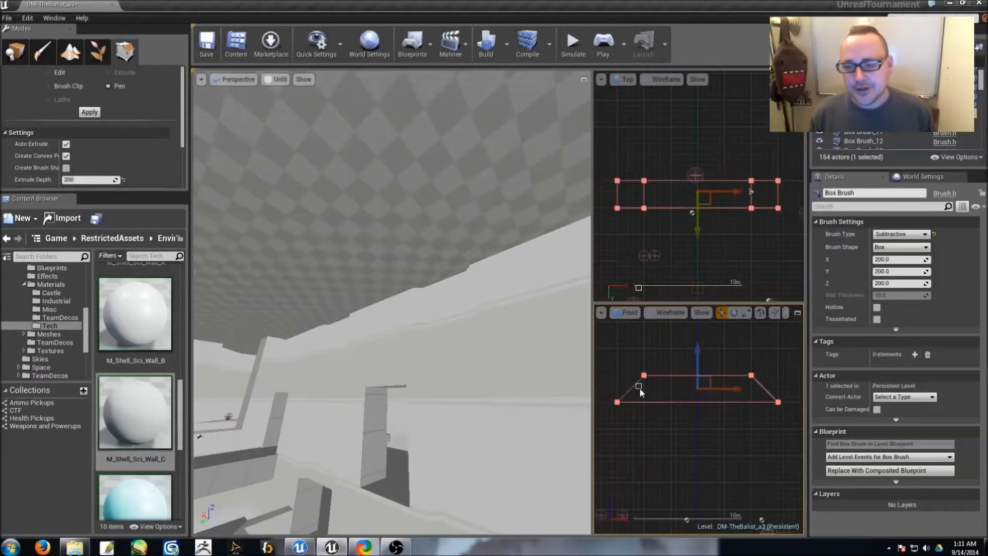
Move the upper vertices of the subtractive ceiling brush outward along X so its sides run vertically
left_click_drag(781, 376, 801, 375)
key("Escape")
right_click_drag(476, 412, 476, 360)
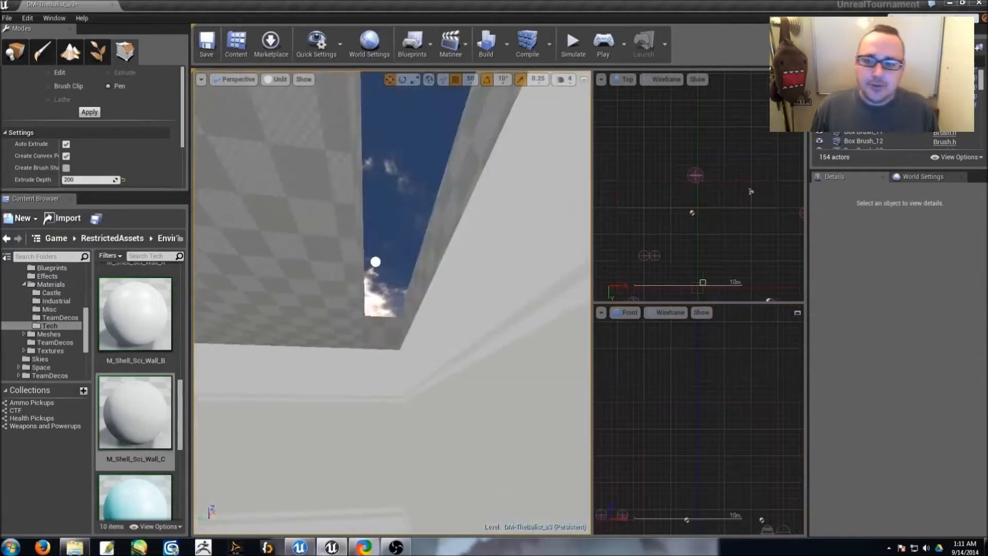
Narrow the skylight brush along X by moving its end vertices inward
left_click(382, 332)
left_click_drag(652, 209, 657, 209)
left_click_drag(761, 159, 761, 158, "ctrl+alt")
left_click_drag(798, 207, 771, 208)
right_click_drag(740, 237, 728, 217)
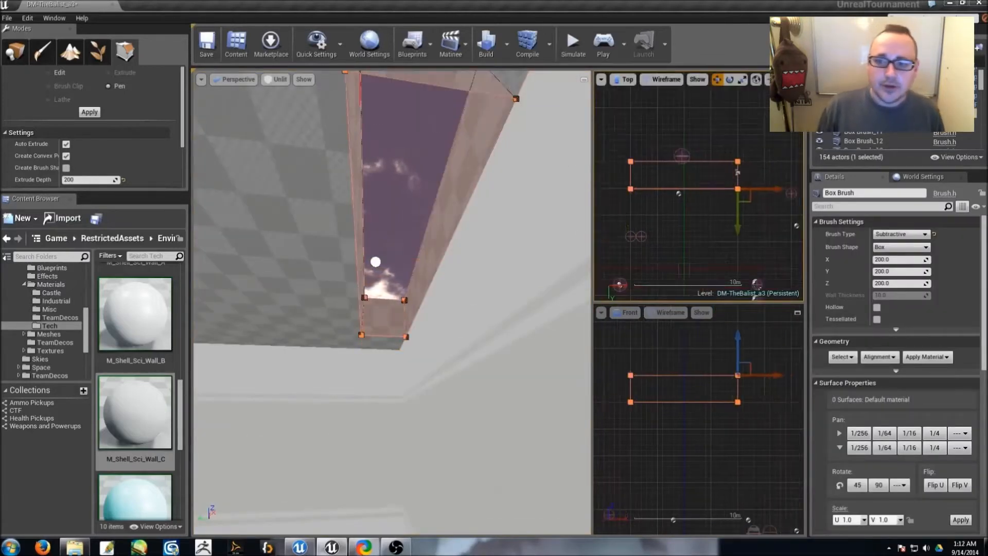
Move the skylight brush along the Y axis, away from the side wall
left_click(647, 283)
left_click(673, 189)
left_click_drag(684, 209, 683, 234)
scroll(732, 240, "down", 4)
right_click_drag(732, 240, 728, 184)
Widen the skylight brush along Y by moving the vertices of one edge into a roughly square opening
left_click_drag(723, 154, 656, 138, "ctrl+alt")
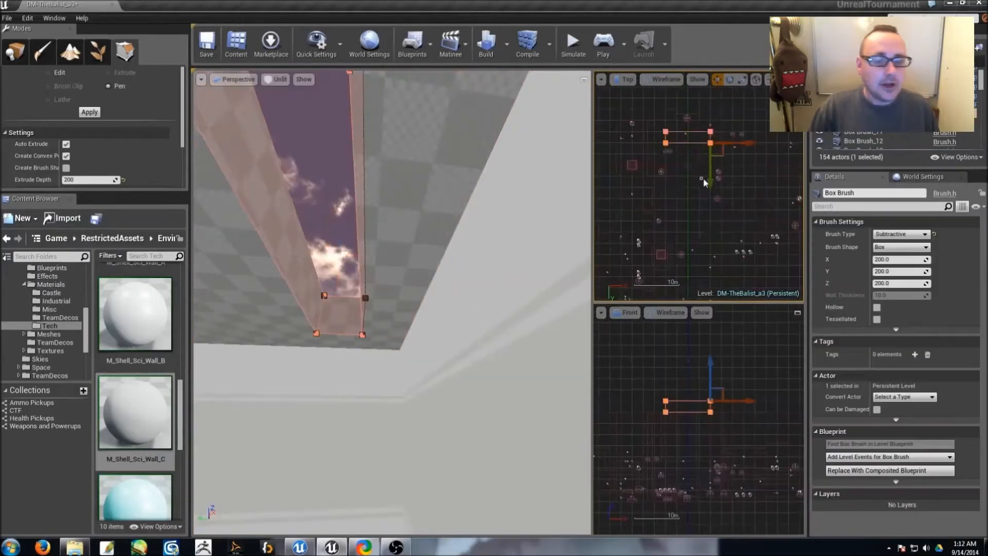
left_click_drag(709, 179, 710, 213)
left_click(740, 198)
Duplicate the square skylight brush twice along Y to form a row of three ceiling openings
left_click(709, 163)
mouse_move(541, 206)
right_mouse_down()
mouse_move(540, 288)
mouse_move(514, 257)
right_mouse_up()
left_click_drag(698, 146, 697, 202, "alt")
right_click_drag(697, 202, 730, 156)
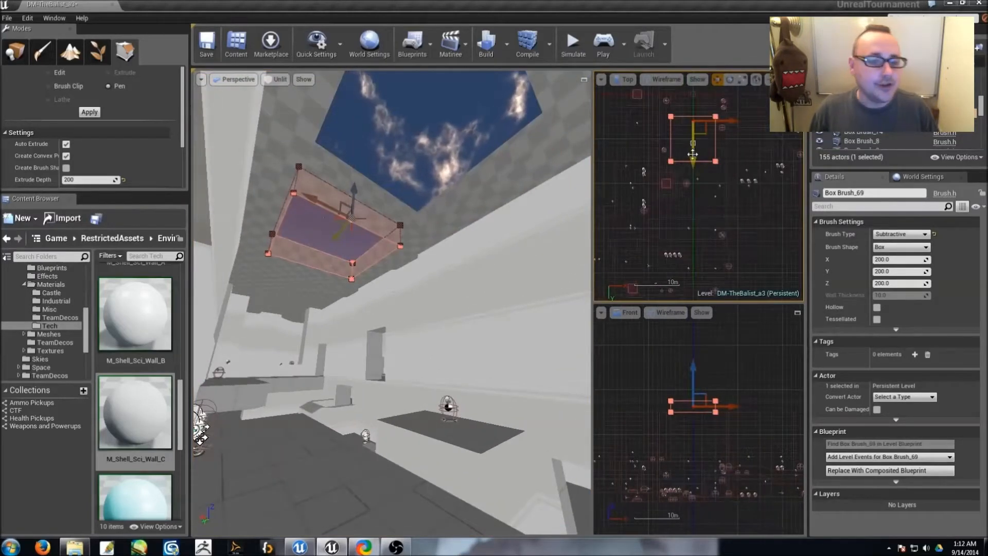
left_click_drag(692, 153, 692, 207, "alt")
right_click_drag(692, 207, 695, 154)
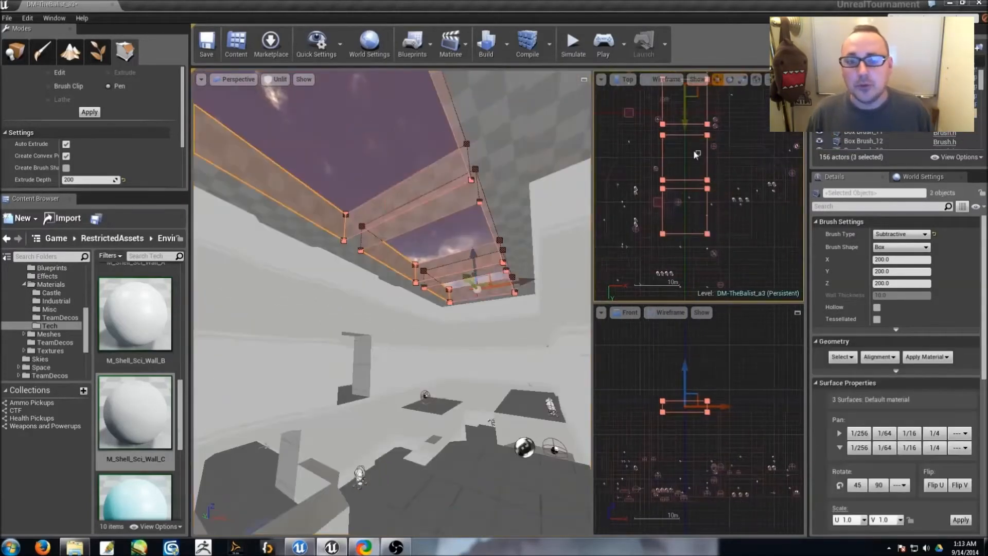
Shift the three selected skylight brushes together slightly along Y and deselect them
scroll(693, 149, "up", 3)
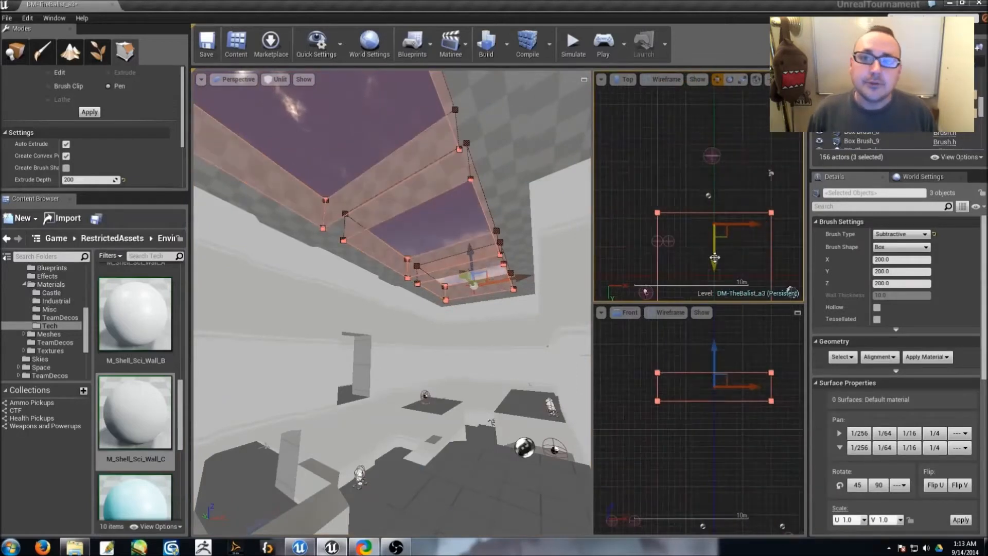
key("Escape")
mouse_move(390, 288)
right_mouse_down()
mouse_move(360, 309)
mouse_move(380, 350)
right_mouse_up()
Save the level and switch the perspective view to Lit
left_click(206, 43)
left_click(274, 79)
left_click(282, 101)
mouse_move(360, 288)
right_mouse_down()
mouse_move(411, 278)
mouse_move(391, 288)
right_mouse_up()
Create a long box brush with the Pen tool, make it Subtractive and raise it into the back wall
scroll(734, 146, "down", 3)
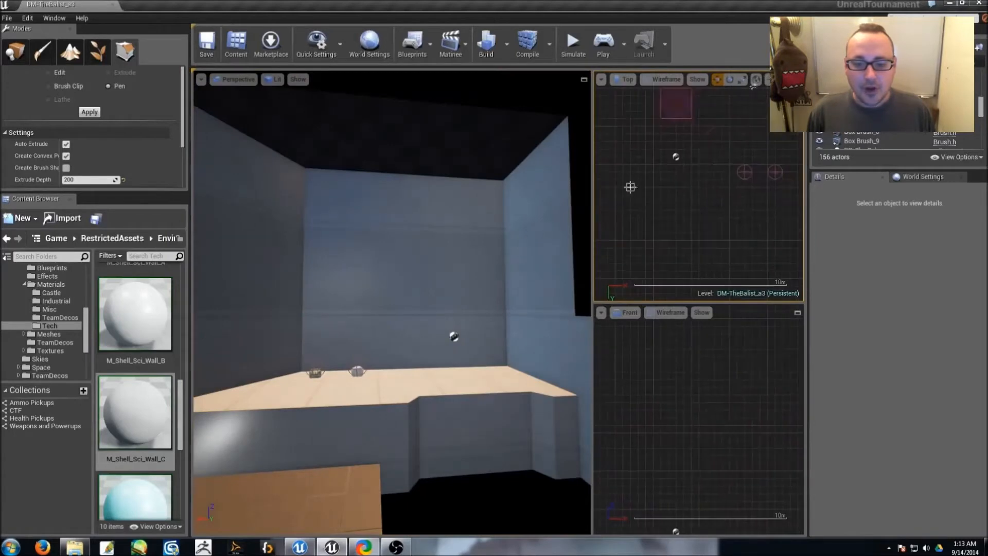
key("Return")
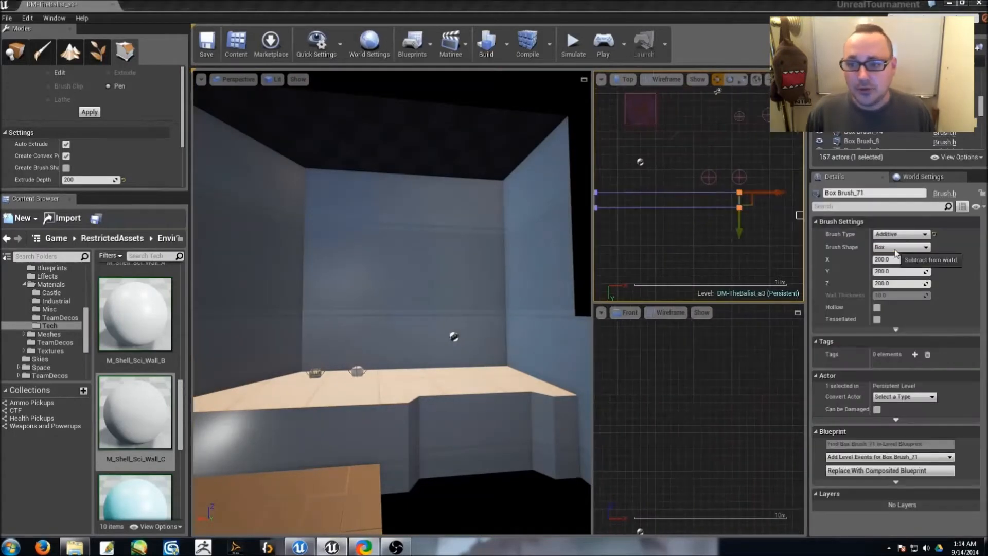
scroll(695, 425, "down", 3)
left_click_drag(695, 425, 695, 396)
scroll(695, 397, "up", 3)
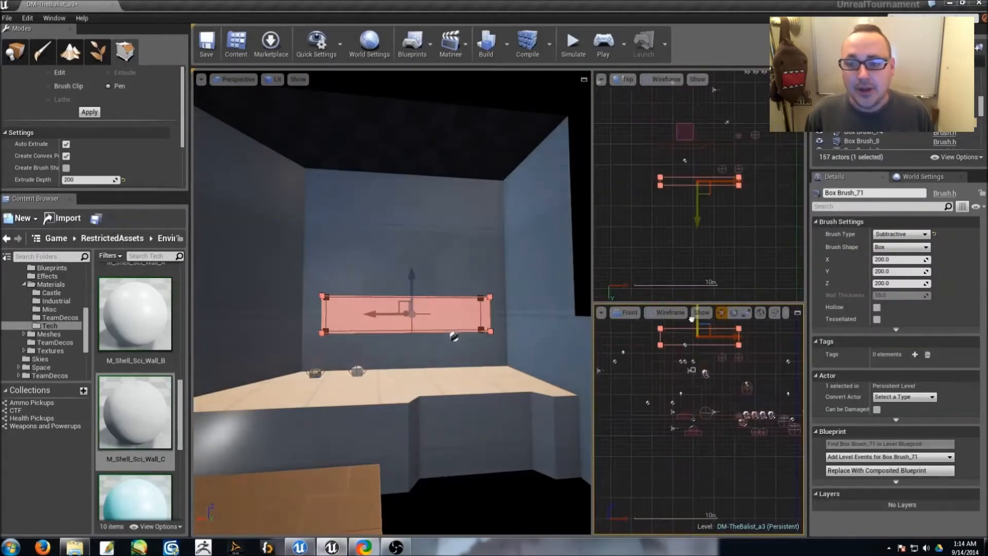
Make the back wall opening taller by raising the top vertices of its subtractive brush
left_click_drag(723, 403, 723, 370)
key("Escape")
mouse_move(391, 309)
right_mouse_down()
mouse_move(334, 329)
mouse_move(360, 340)
mouse_move(353, 425)
mouse_move(406, 410)
mouse_move(514, 334)
right_mouse_up()
Duplicate the square skylight brush along X over the neighbouring part of the ceiling
left_click(585, 308)
scroll(705, 201, "down", 3)
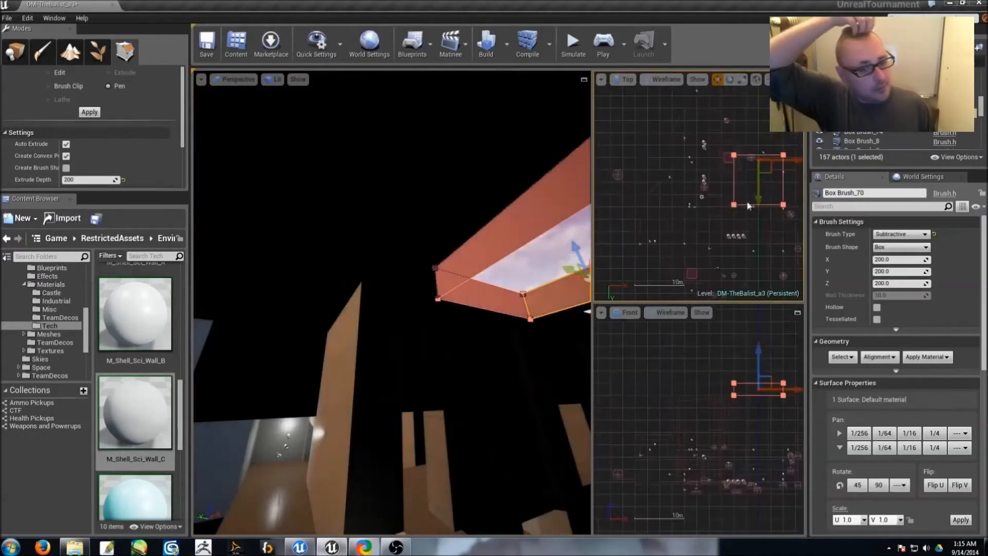
left_click_drag(705, 200, 664, 195, "alt")
left_click(639, 212)
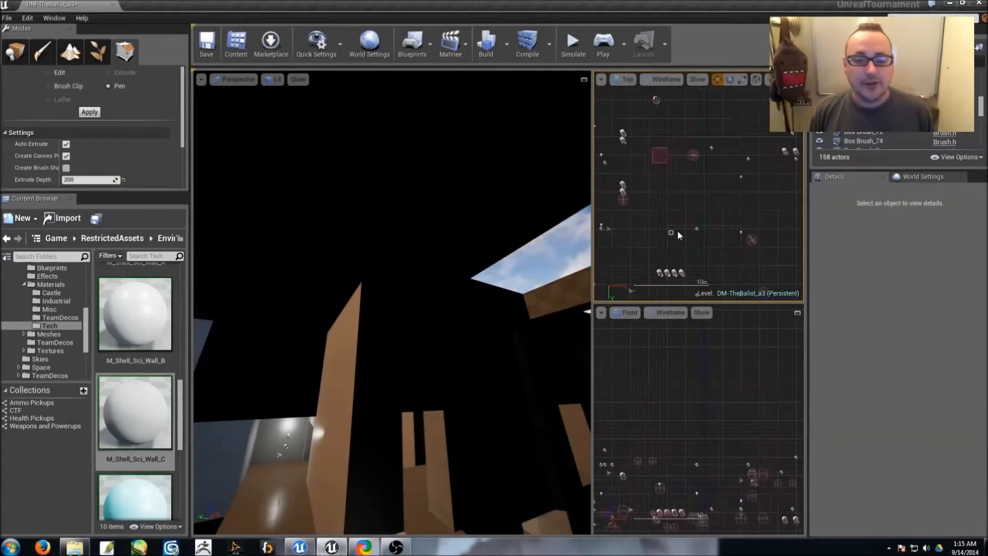
Raise the small subtractive box brush vertically so it cuts into the tall wall
left_click(705, 188)
key("f")
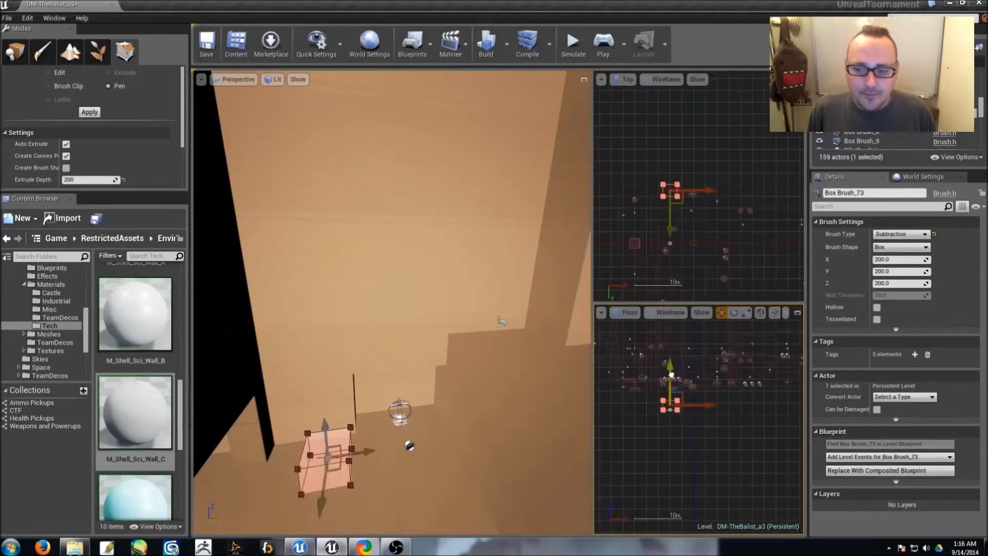
left_click_drag(671, 375, 672, 335)
right_click_drag(697, 327, 716, 353)
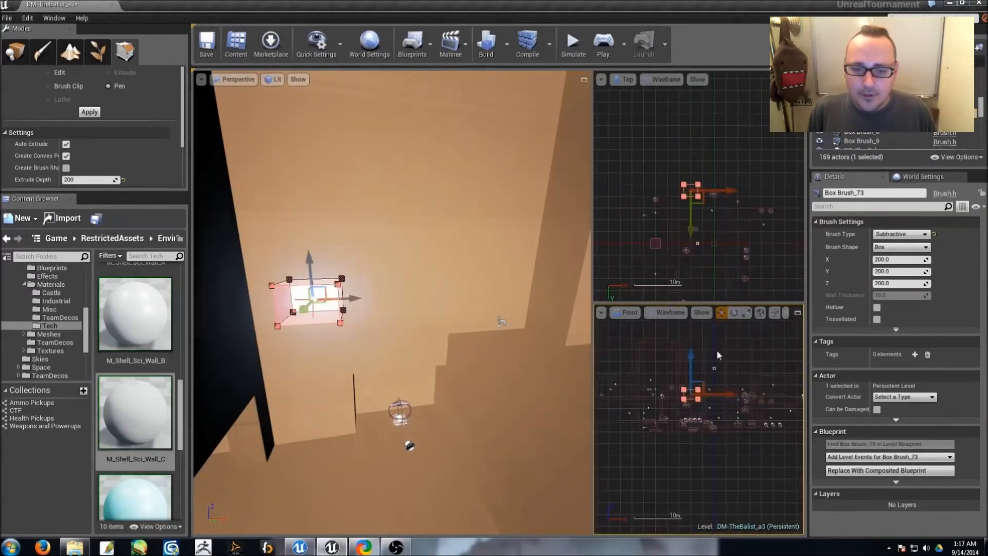
Stretch the wall brush along X and raise its top vertices to form a large window opening
scroll(716, 354, "up", 5)
left_click_drag(707, 450, 714, 427)
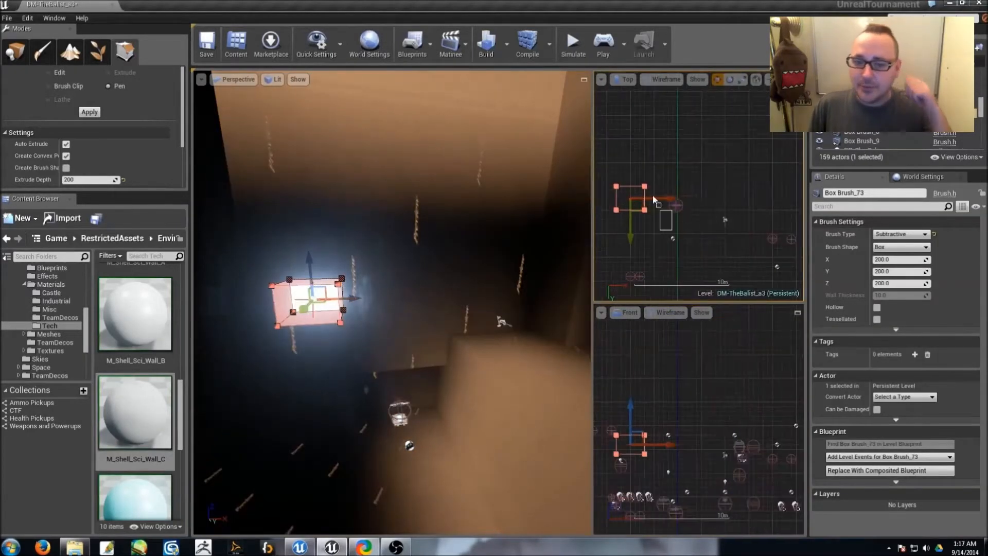
left_click_drag(720, 185, 773, 181)
left_click(724, 435)
left_click_drag(744, 410, 744, 315)
left_click_drag(535, 354, 548, 427)
mouse_move(391, 303)
right_mouse_down()
mouse_move(350, 299)
mouse_move(442, 309)
right_mouse_up()
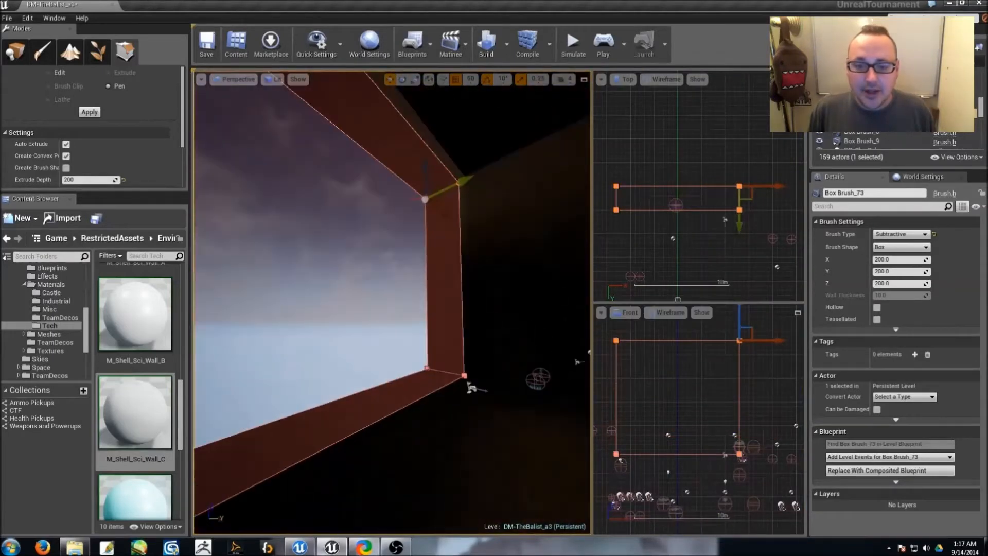
Raise the bottom of the large window by lifting the brush's lower vertices in the side view
left_click(667, 230)
right_click_drag(541, 370, 494, 378)
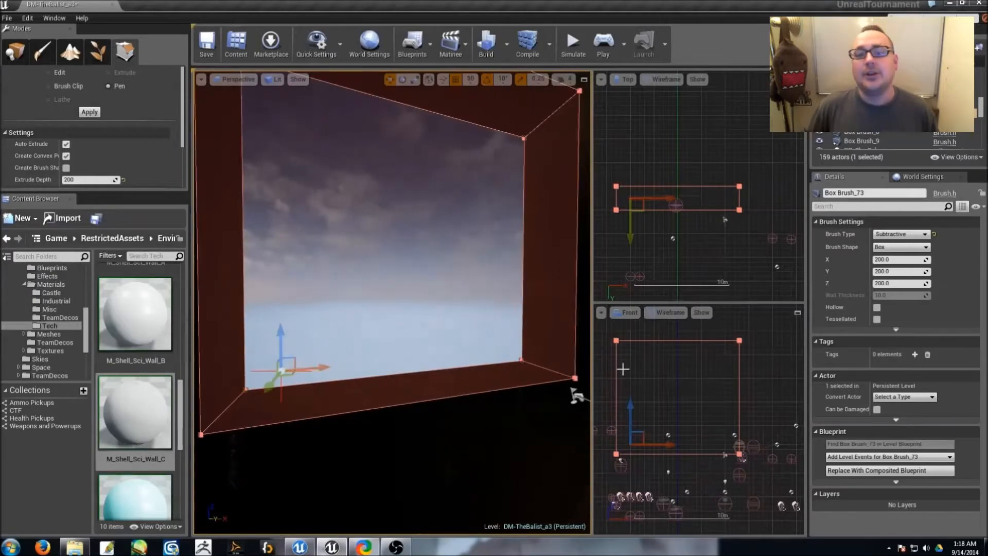
left_click(506, 363)
key("alt+k")
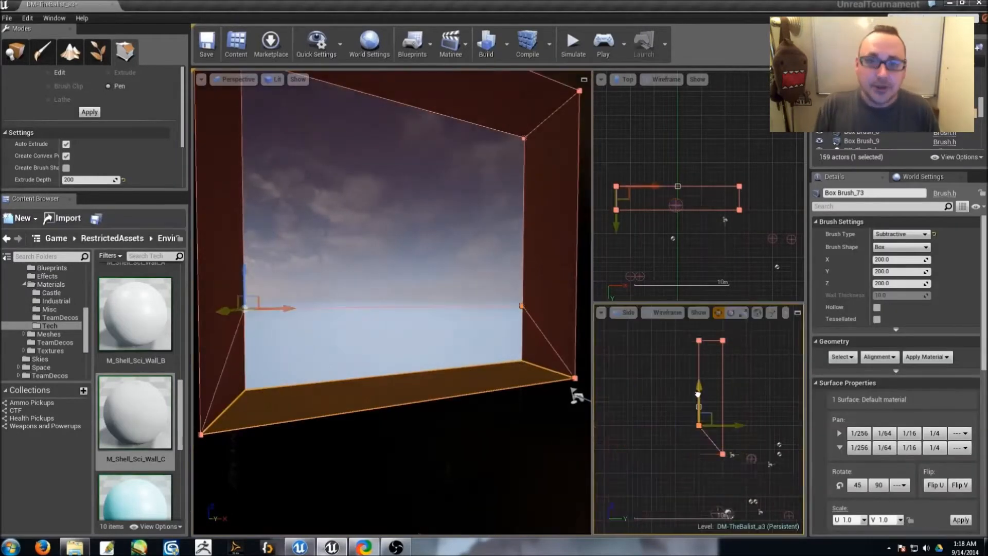
left_click_drag(698, 394, 698, 394)
left_click(722, 453)
left_click_drag(722, 425, 722, 420)
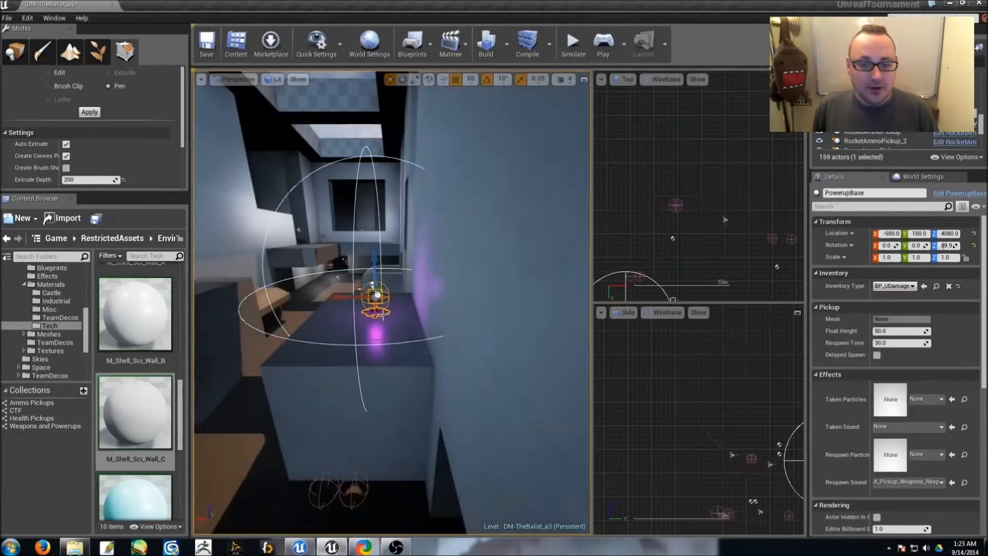
Select the tall room brush's top vertices below the skylight and adjust their height
left_click(496, 364)
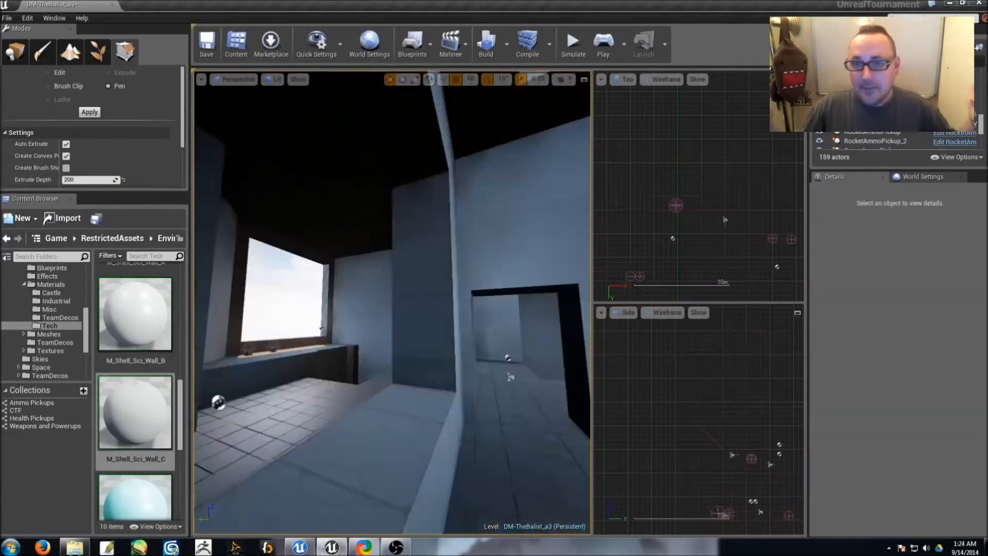
left_click(412, 268)
scroll(752, 418, "up", 3)
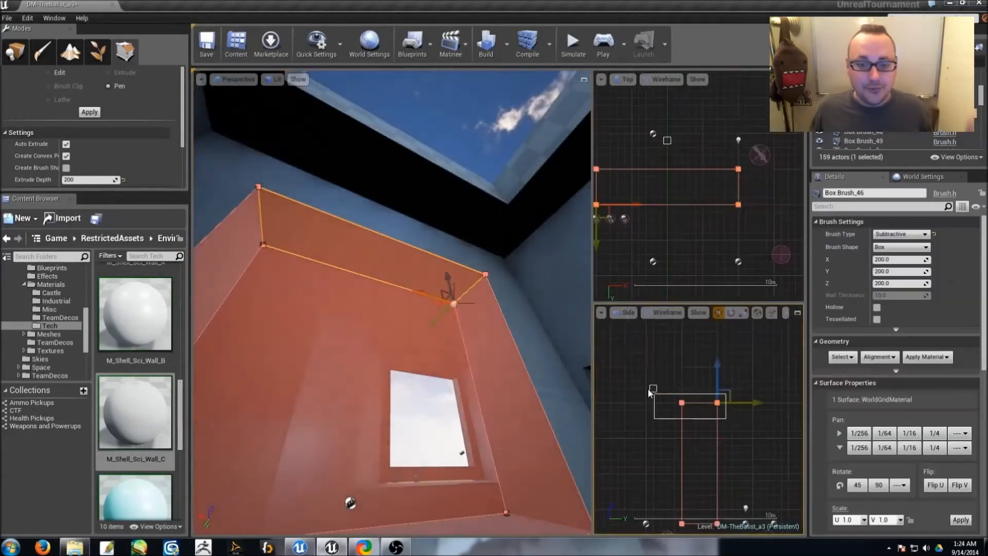
left_click(701, 388)
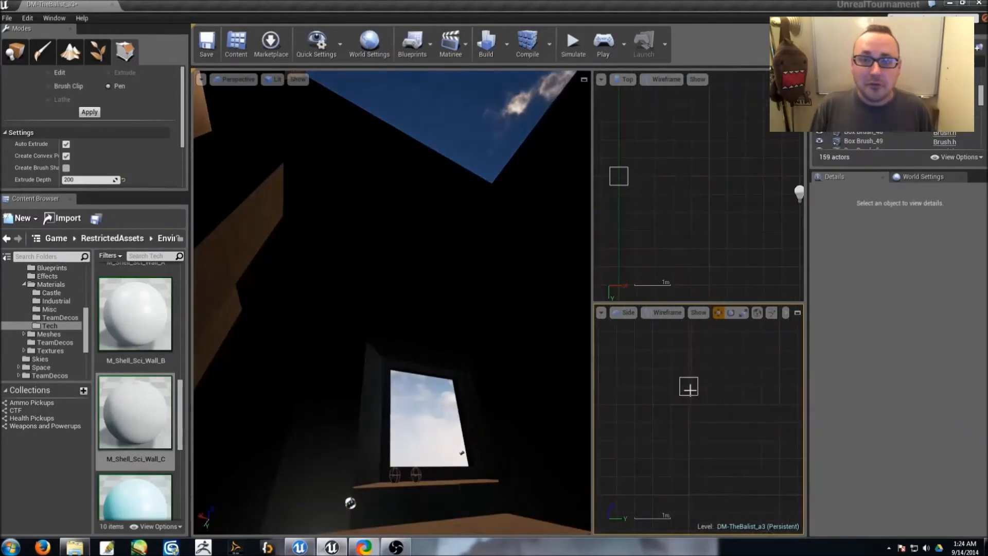
Align the end vertices of the skylight brush Box Brush_72 with the grid in the side view
left_click(726, 388)
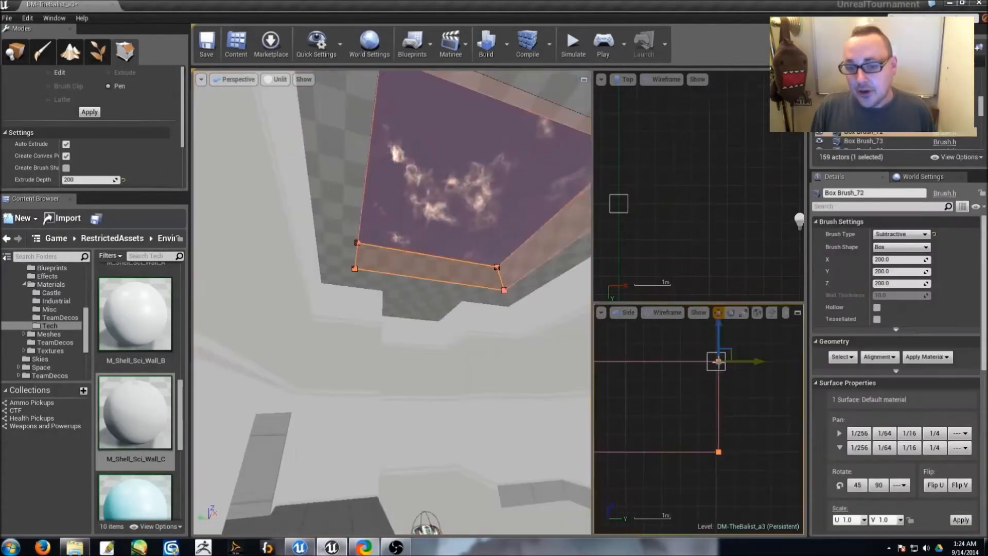
left_click(674, 362, "ctrl")
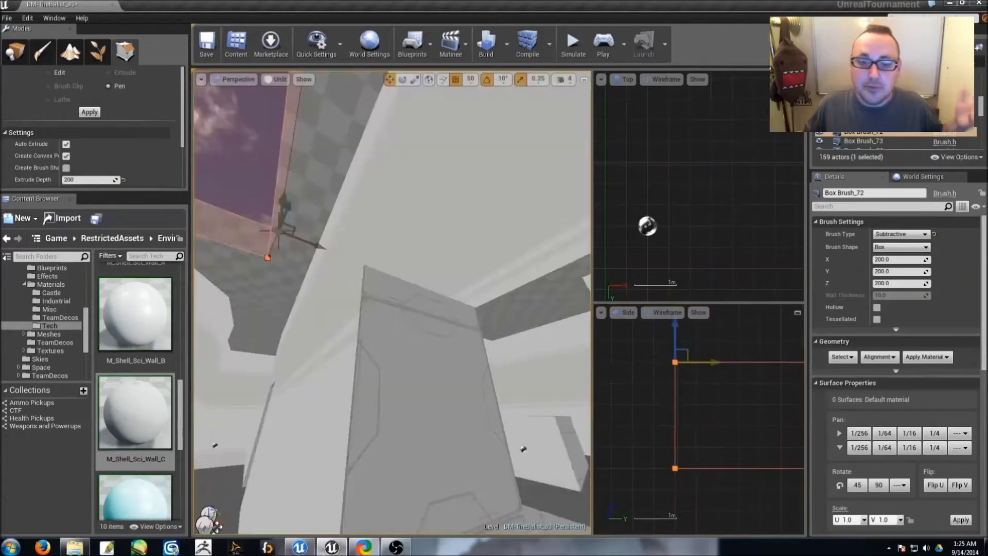
scroll(706, 419, "up", 6)
right_click_drag(463, 360, 411, 308)
scroll(748, 412, "down", 14)
scroll(647, 396, "up", 3)
Check the brush edges in an enlarged side view and save the level
left_click(796, 312)
scroll(593, 397, "down", 8)
scroll(504, 316, "up", 10)
left_click(504, 317)
left_click(657, 357)
scroll(657, 357, "down", 6)
left_click(206, 44)
Draw a rectangular Pen brush in the top view and set its brush type to Subtractive
left_click(797, 79)
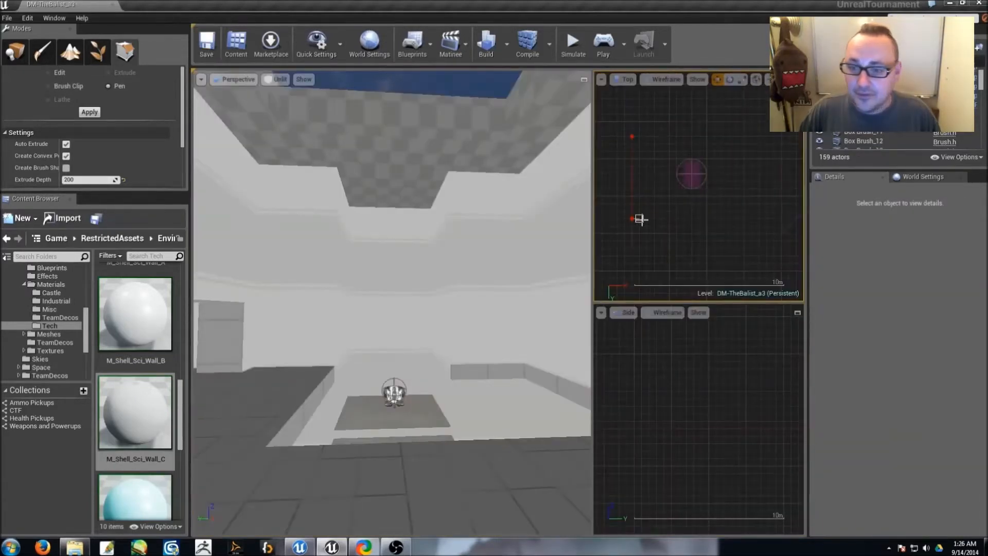
left_click(632, 136)
left_click(669, 136)
left_click(900, 234)
left_click(897, 253)
Position the new subtractive brush in the end wall and raise its top vertices into a tall window
right_click(657, 363)
scroll(790, 379, "down", 5)
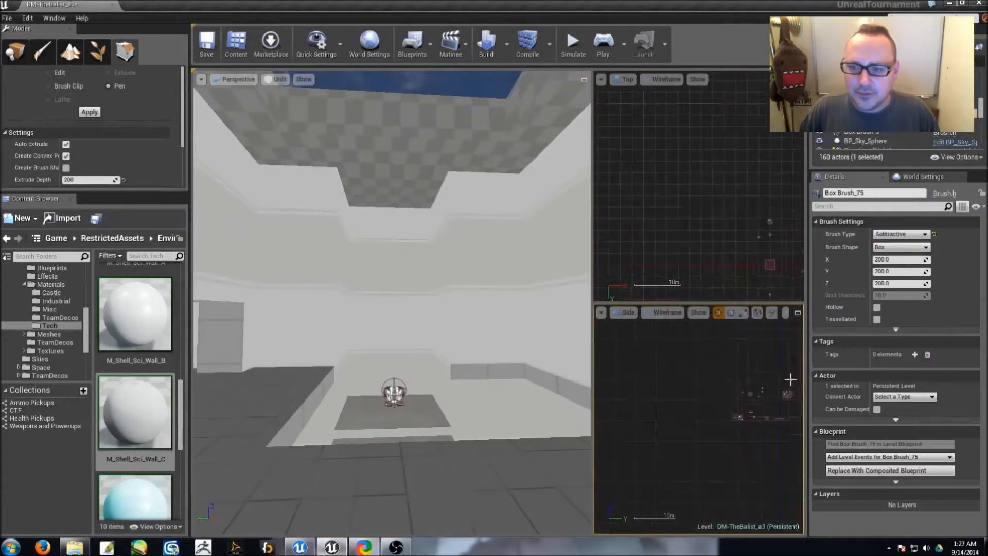
scroll(643, 377, "up", 3)
scroll(728, 425, "up", 2)
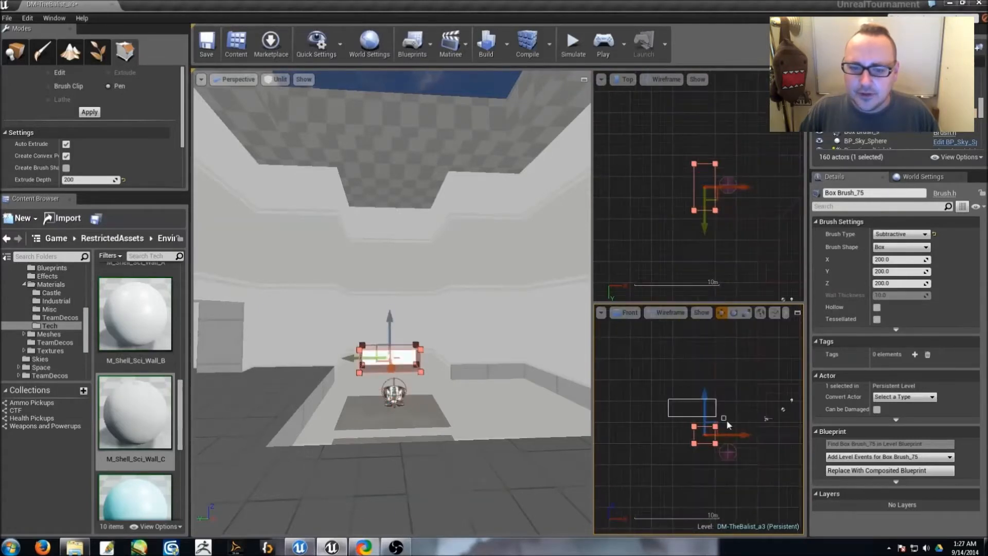
right_click_drag(673, 356, 640, 362)
scroll(659, 394, "up", 2)
Slope the tall window's sill by raising the outer lower vertices of its brush
left_click_drag(635, 445, 689, 474, "ctrl+alt")
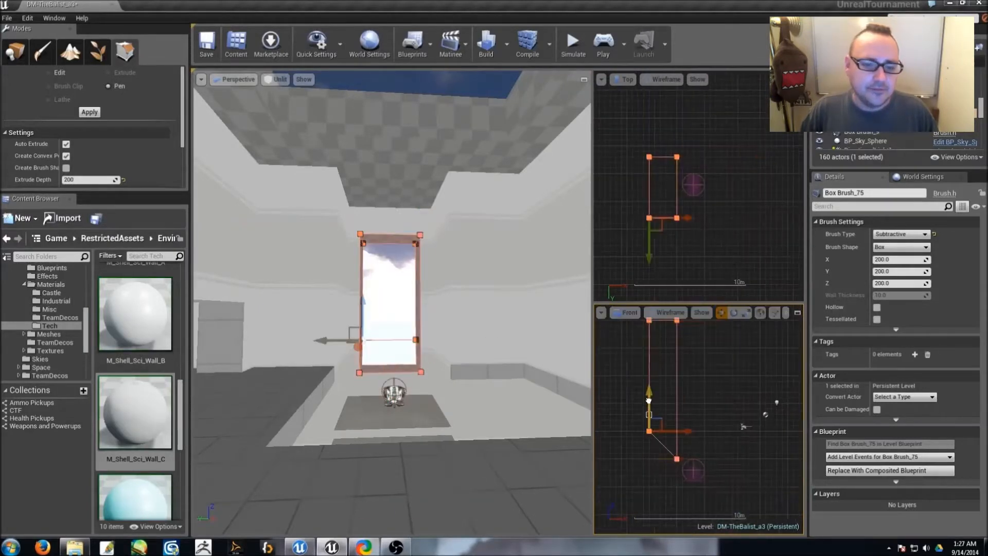
left_click_drag(648, 400, 649, 399)
key("Escape")
Duplicate the skylight brush Box Brush_70 along Y over another part of the ceiling
mouse_move(509, 388)
right_mouse_down()
mouse_move(411, 378)
mouse_move(360, 388)
mouse_move(355, 360)
mouse_move(371, 421)
mouse_move(350, 329)
right_mouse_up()
left_click(335, 266)
scroll(705, 226, "down", 8)
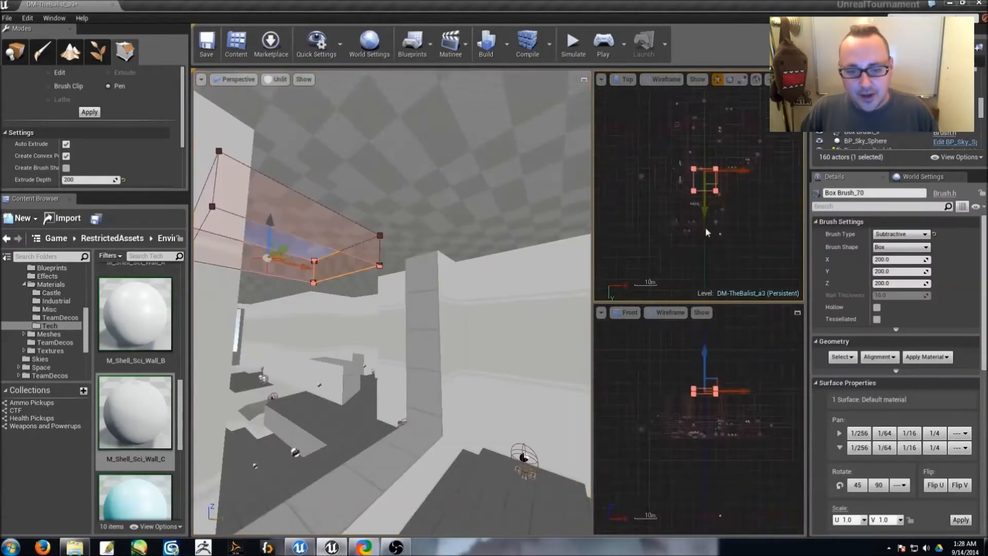
scroll(717, 200, "up", 6)
left_click_drag(688, 161, 688, 249, "alt")
right_click_drag(737, 254, 758, 232)
Shorten the duplicated skylight brush along Y by moving its lower edge vertices inward
scroll(758, 232, "up", 1)
left_click_drag(759, 232, 649, 263, "ctrl+alt")
mouse_move(730, 279)
left_mouse_down()
mouse_move(730, 232)
mouse_move(730, 247)
left_mouse_up()
right_click_drag(514, 257, 545, 232)
Narrow the duplicated skylight brush along X by moving its end vertices inward
right_click_drag(650, 245, 740, 236)
left_click_drag(740, 236, 775, 161, "ctrl+alt")
left_click_drag(791, 204, 726, 201)
key("Escape")
Duplicate the large square skylight brush diagonally to the opposite part of the level
right_click_drag(411, 258, 452, 319)
mouse_move(391, 303)
right_mouse_down()
mouse_move(329, 288)
mouse_move(391, 247)
right_mouse_up()
left_click(443, 177)
scroll(746, 185, "down", 3)
right_click_drag(792, 155, 695, 245)
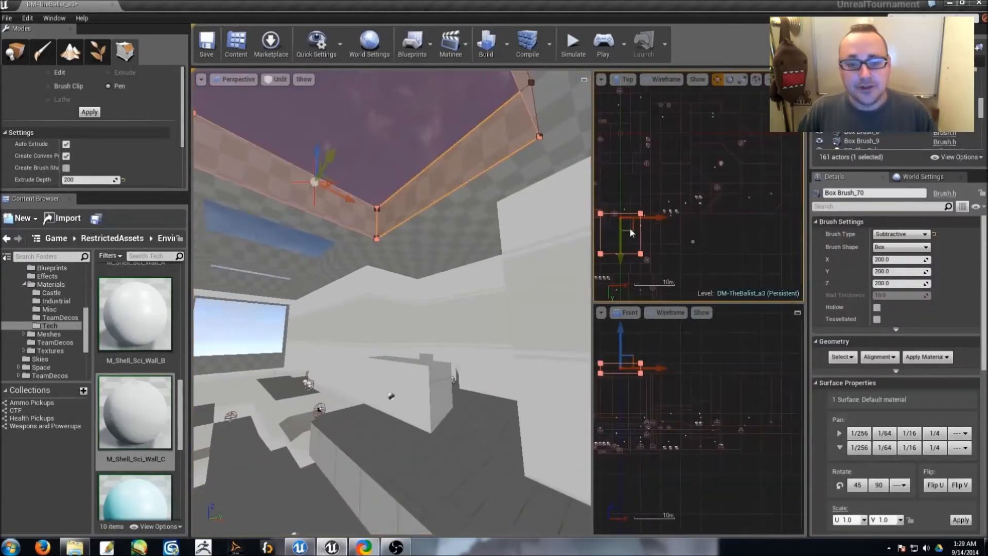
left_click_drag(631, 227, 733, 153, "alt")
right_click_drag(732, 149, 701, 191)
Adjust both Y edges of the duplicated brush Box Brush_77 to keep its outline roughly square
scroll(718, 200, "up", 2)
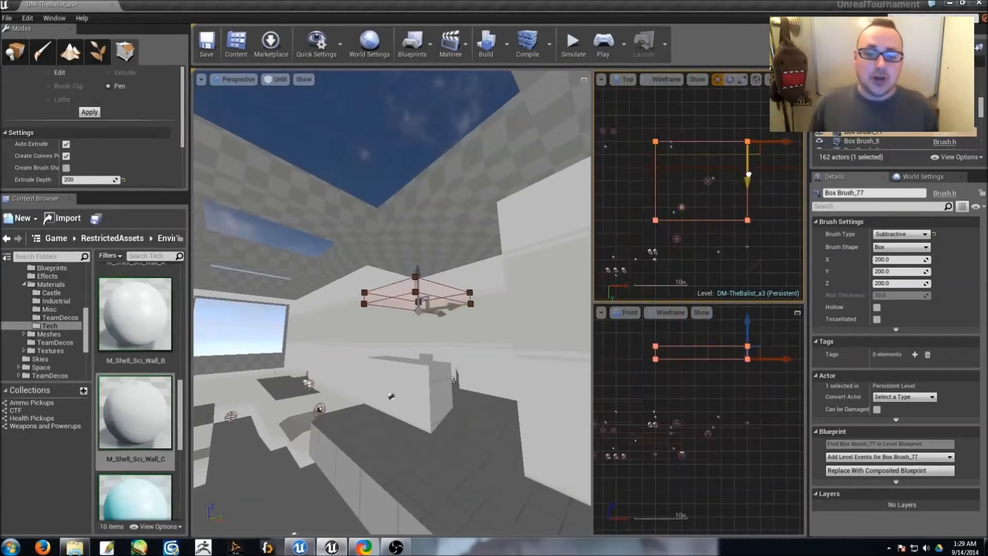
right_click_drag(709, 201, 716, 190)
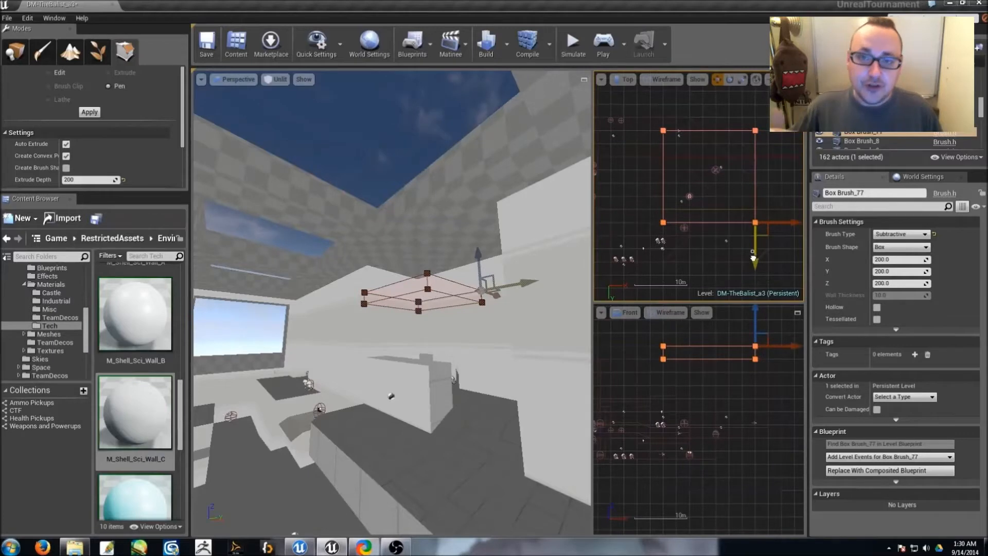
scroll(766, 217, "up", 1)
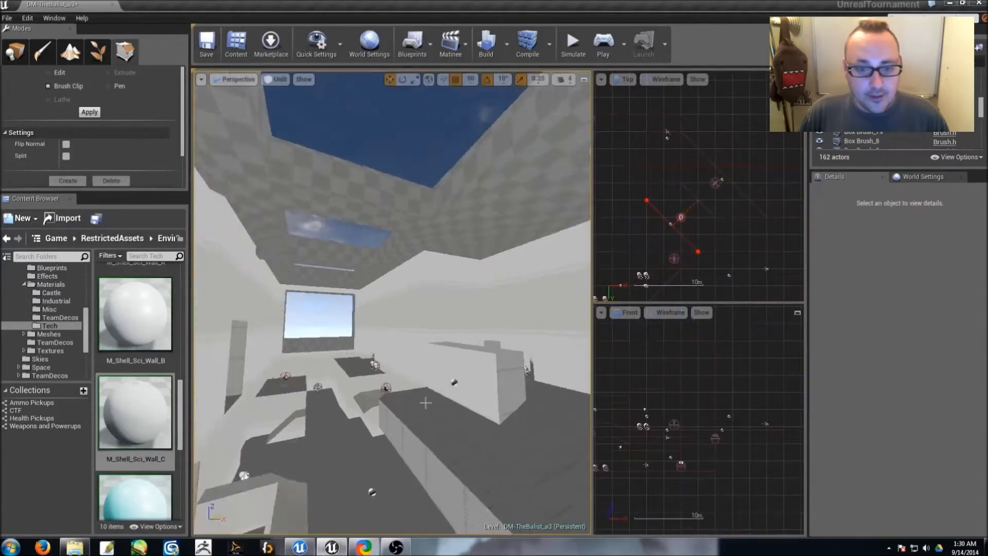
Snap and lock the view to DirectionalLight1, and steer the light to change its position and angle above the skylights
mouse_move(426, 401)
right_mouse_down()
mouse_move(329, 401)
mouse_move(288, 386)
right_mouse_up()
mouse_move(391, 355)
right_mouse_down()
mouse_move(350, 355)
mouse_move(419, 368)
mouse_move(381, 370)
right_mouse_up()
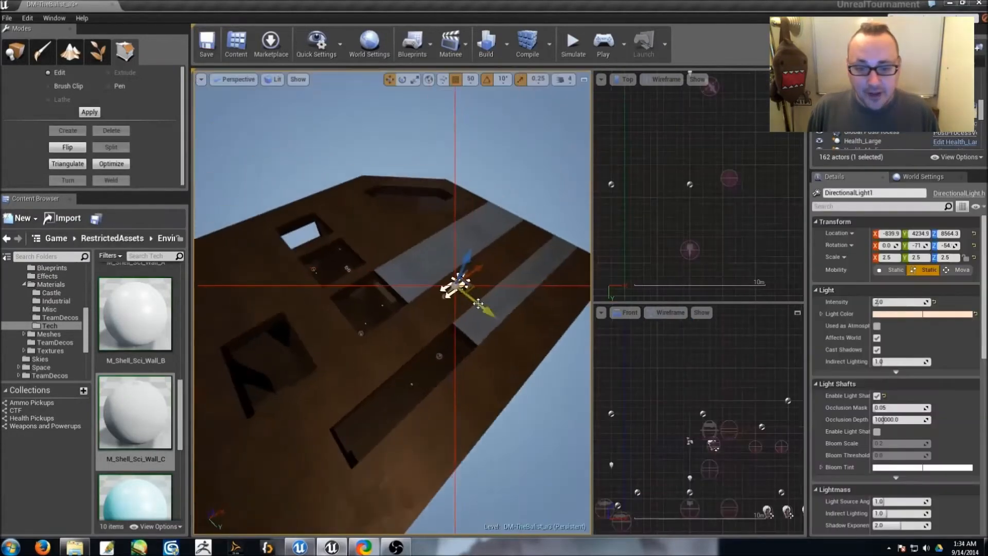
right_click(461, 286)
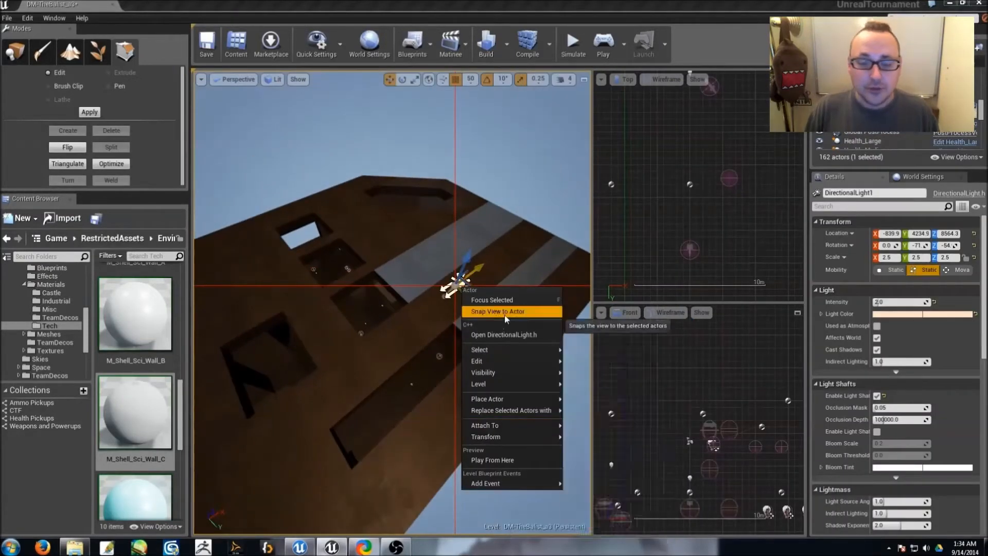
mouse_move(507, 439)
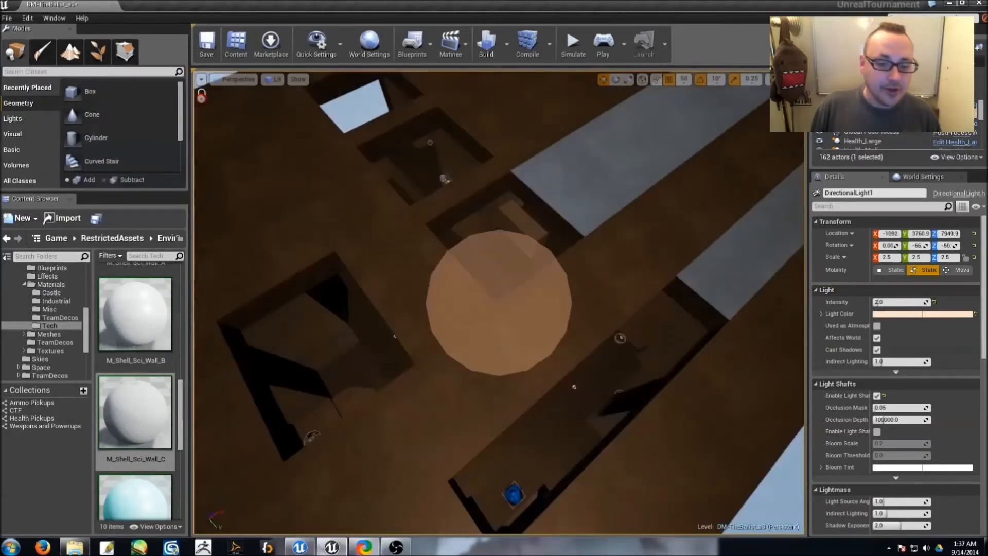
mouse_move(453, 309)
right_mouse_down()
mouse_move(476, 324)
mouse_move(452, 295)
right_mouse_up()
left_click(326, 119)
key("Escape")
left_click(201, 79)
mouse_move(247, 214)
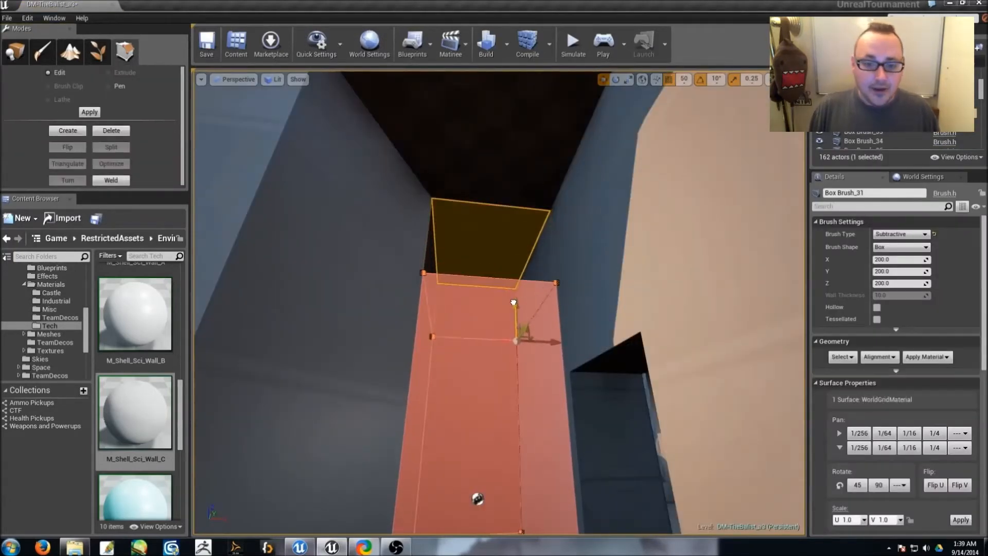
Reshape the subtractive Box Brush_53 opening by moving its edge vertices
key("Escape")
right_click_drag(513, 302, 510, 258)
left_click(509, 257)
left_click(557, 446)
left_click(428, 445, "ctrl")
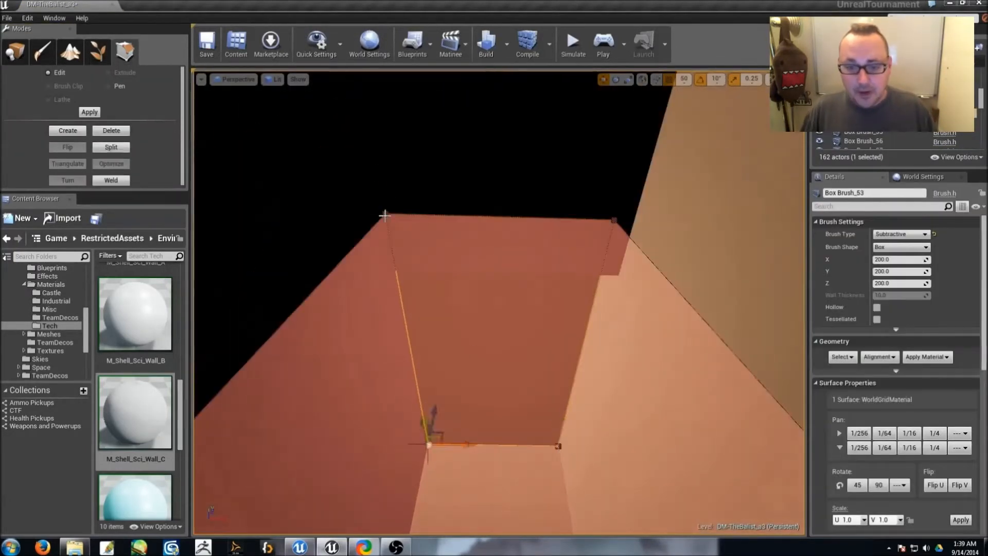
key("Escape")
key("Escape")
Apply the M_Shell_Sci_Wall_B material to the upper wall surface and align its texture
right_click_drag(621, 259, 422, 310)
right_click(422, 311)
key("Escape")
left_click_drag(136, 313, 346, 286)
left_click(525, 264)
mouse_move(346, 287)
right_mouse_down()
mouse_move(525, 264)
mouse_move(333, 83)
right_mouse_up()
left_click(879, 356)
left_click(909, 405)
key("Escape")
Switch the perspective view to unlit shading and adjust the height of the subtractive Box Brush_28's upper edge
left_click(273, 79)
left_click(288, 112)
right_click_drag(288, 112, 673, 305)
left_click(674, 305)
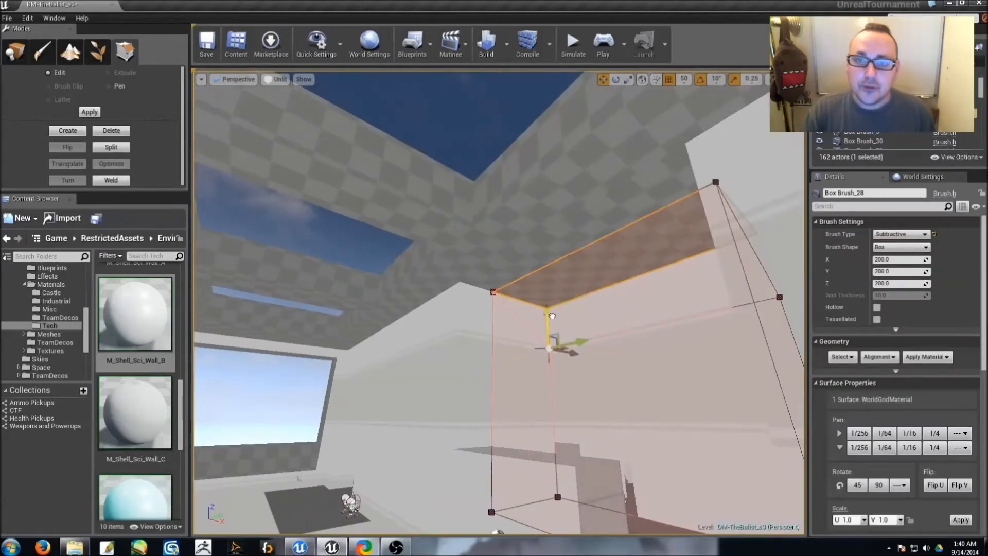
key("Escape")
Apply M_Shell_Sci_Wall_B to the exposed wall surface beside Box Brush_28 and align its texture
mouse_move(617, 288)
right_mouse_down()
mouse_move(546, 334)
mouse_move(505, 329)
mouse_move(478, 355)
mouse_move(494, 329)
mouse_move(411, 350)
right_mouse_up()
left_click(412, 349)
left_click(927, 356)
left_click(936, 373)
left_click(879, 357)
left_click(908, 405)
Apply M_Shell_Sci_Wall_B to the adjoining wall surface
right_click_drag(479, 355, 556, 304)
left_click(481, 288)
left_click(913, 358)
left_click(931, 373)
key("Escape")
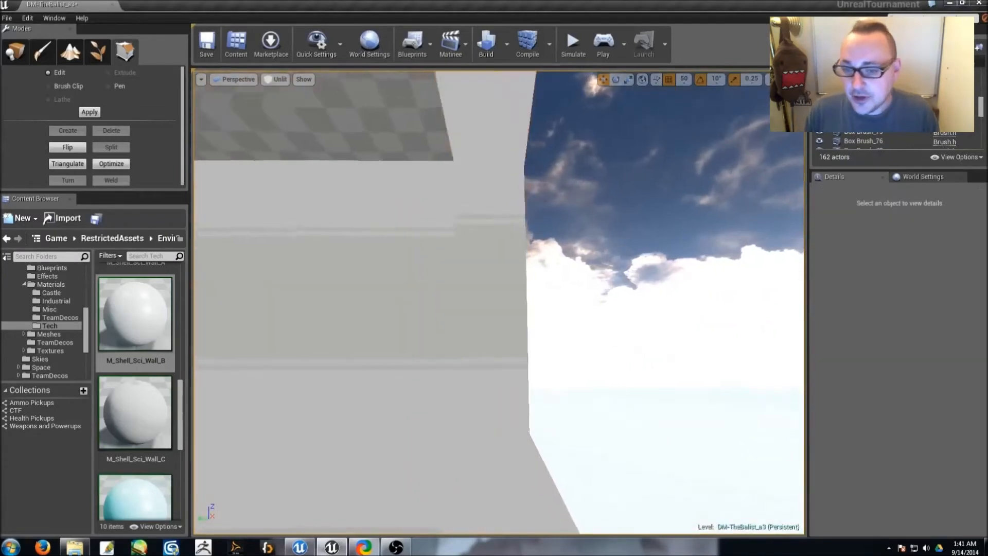
Save the level, restore the multi-view layout and activate the Pen brush mode
right_click_drag(637, 328, 591, 288)
right_click_drag(499, 303, 463, 298)
left_click(206, 44)
left_click(797, 79)
left_click(109, 86)
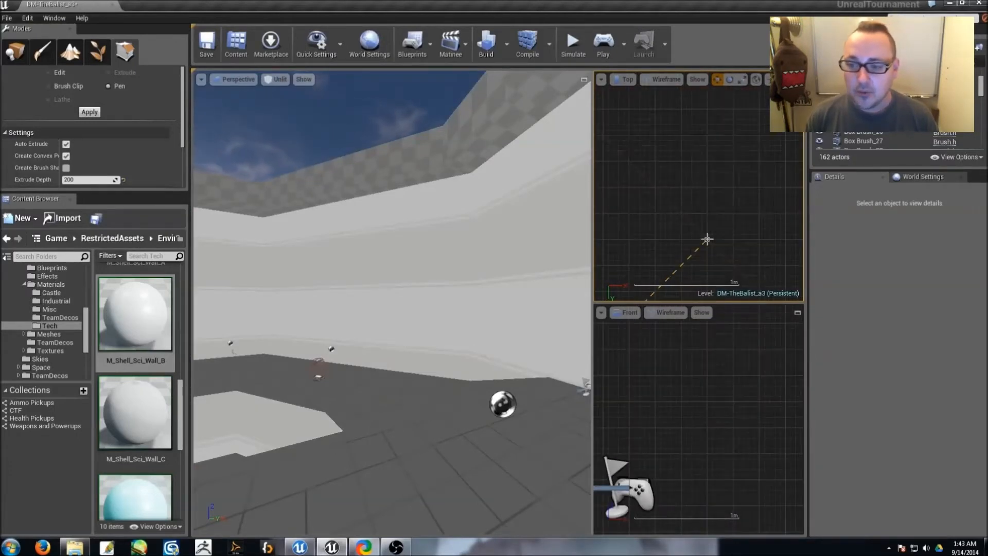
Draw a narrow diagonal Pen brush along the angled wall in the top view, extruded 200, and make it subtractive
scroll(734, 226, "down", 5)
scroll(675, 174, "down", 4)
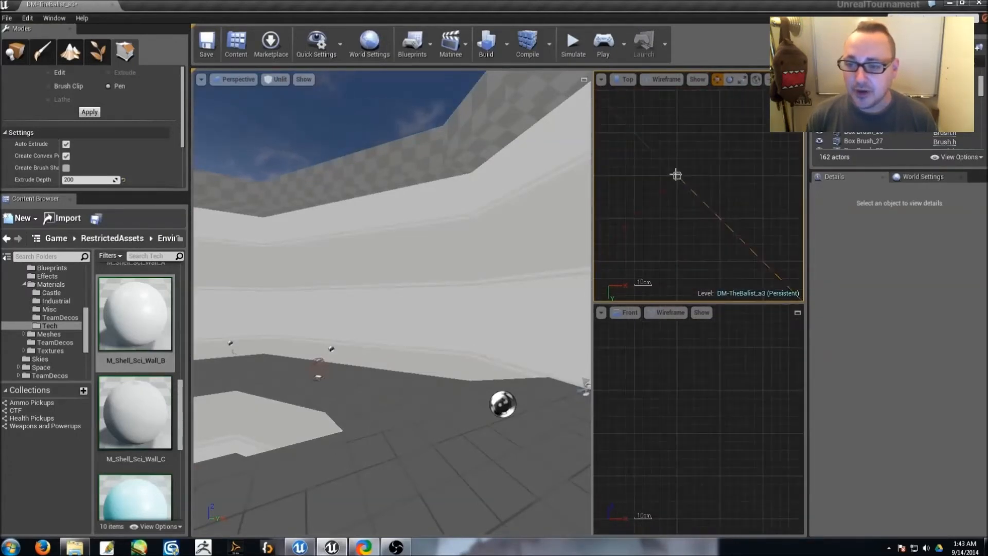
key("space")
left_click(902, 234)
left_click(902, 250)
Try to line up the end vertices of the diagonal Box Brush_77 in the top view, undoing the last move
scroll(668, 211, "up", 10)
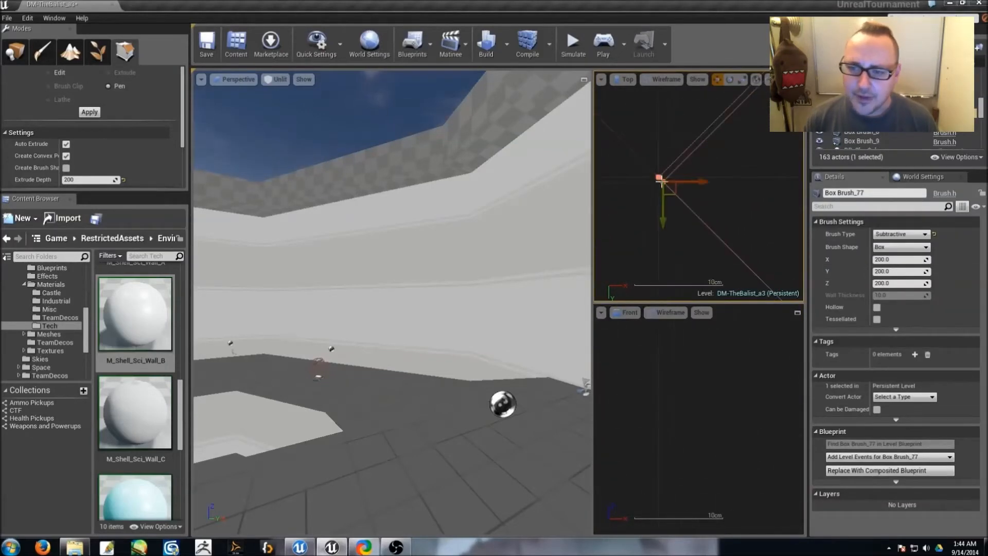
mouse_move(746, 200)
right_mouse_down()
mouse_move(723, 211)
mouse_move(693, 172)
right_mouse_up()
scroll(692, 168, "down", 3)
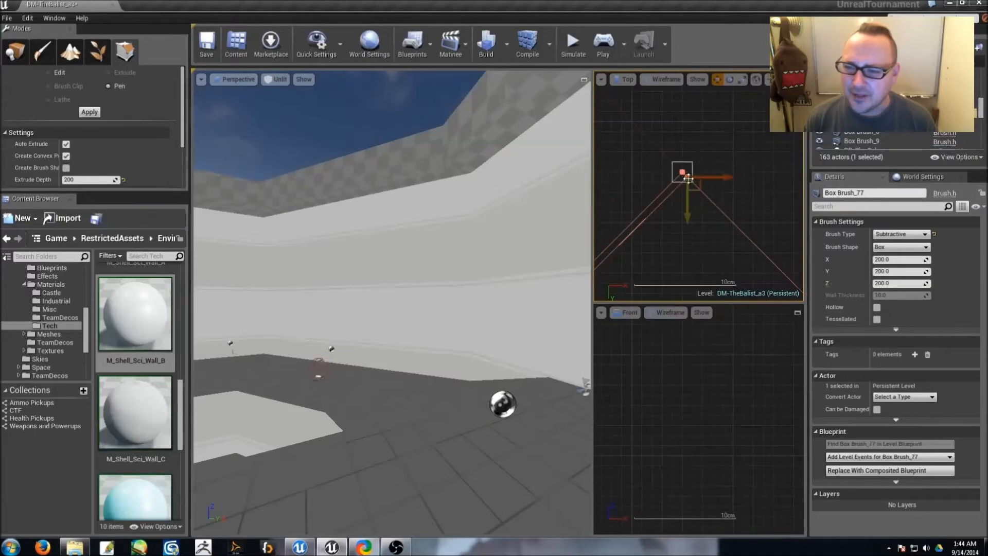
left_click(697, 200)
left_click(680, 207)
left_click(700, 212)
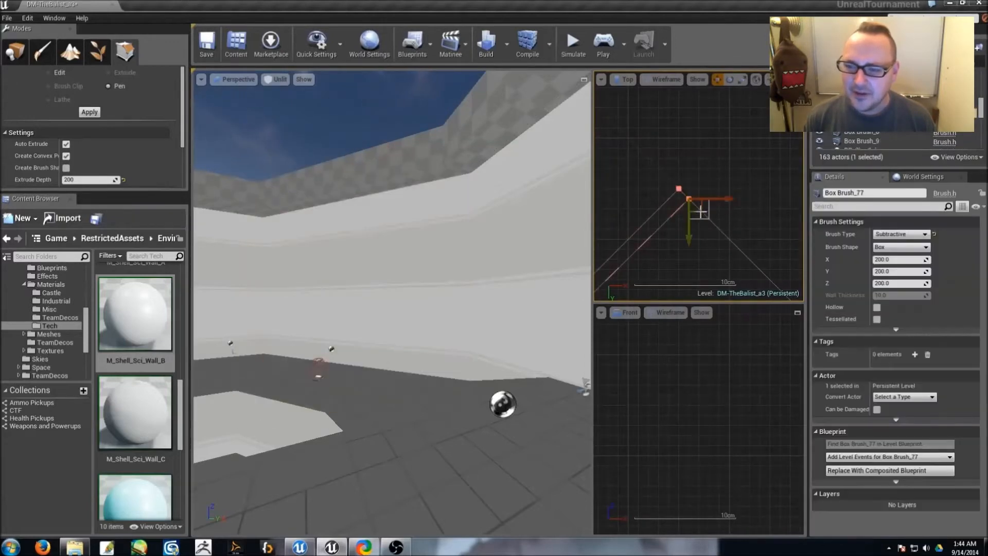
left_click(667, 205)
key("ctrl+z")
Raise the diagonal Box Brush_77 to window height on the angled wall
scroll(710, 398, "down", 20)
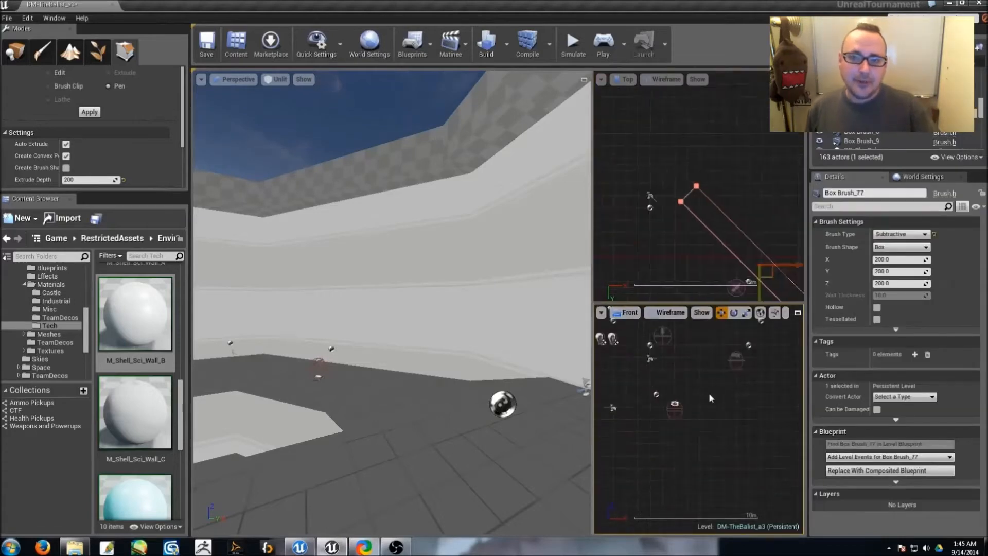
right_click_drag(710, 399, 676, 463)
left_click_drag(690, 443, 690, 404)
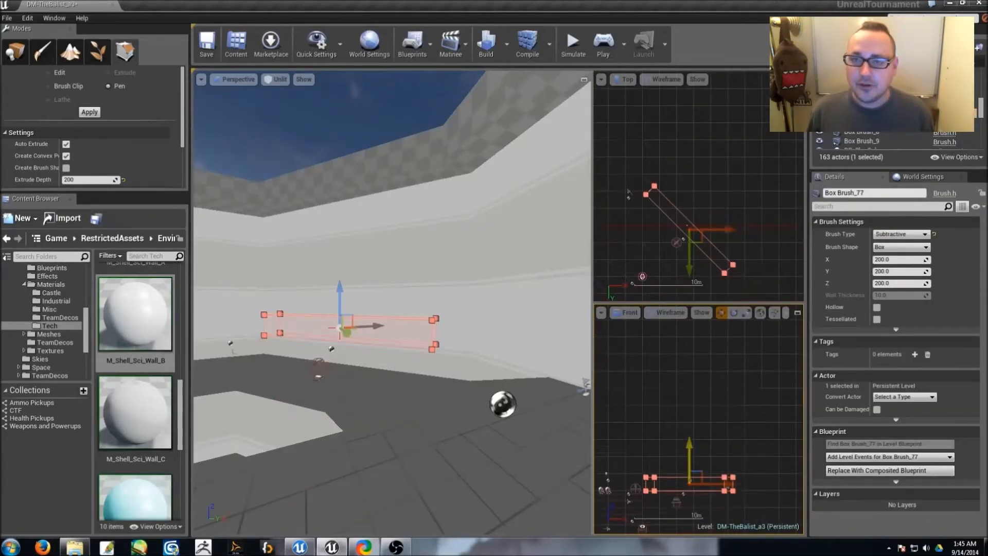
scroll(689, 488, "up", 12)
right_click_drag(729, 437, 703, 430)
left_click_drag(675, 363, 675, 359)
Raise the upper vertices of Box Brush_77 in the front view to make a tall window opening
right_click_drag(738, 410, 693, 439)
scroll(720, 419, "down", 10)
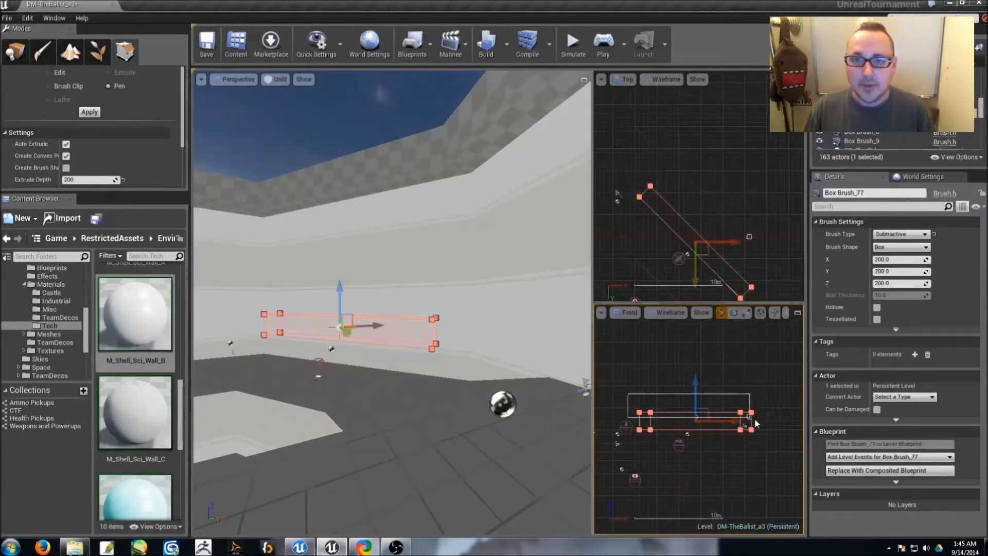
left_click_drag(728, 415, 763, 420, "ctrl+alt")
right_click_drag(750, 387, 757, 437)
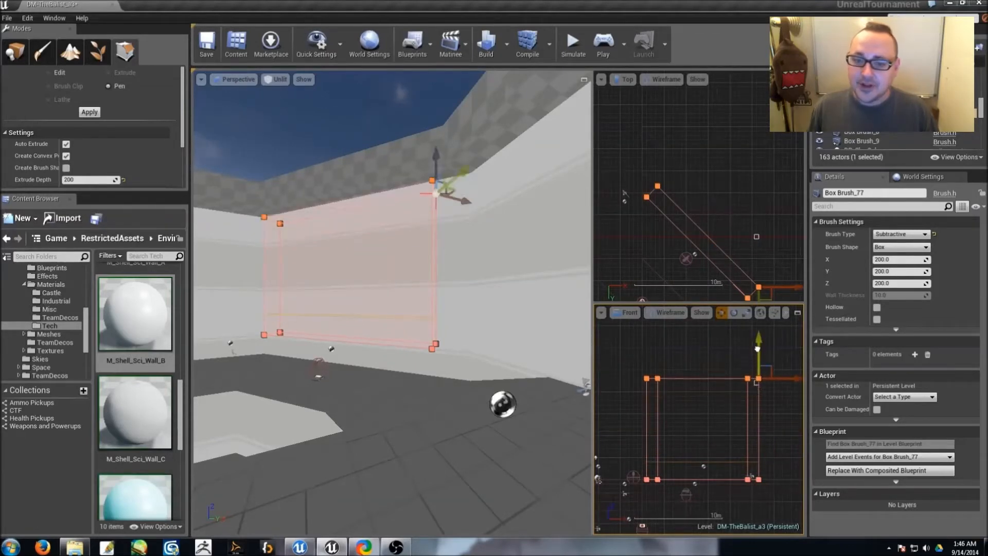
Shift Box Brush_77 diagonally in the top view to line it up with the angled wall
right_click_drag(541, 293, 391, 294)
right_click_drag(677, 218, 658, 192)
mouse_move(750, 272)
left_mouse_down()
mouse_move(763, 260)
mouse_move(751, 272)
left_mouse_up()
left_click(716, 237)
left_click_drag(695, 227, 706, 216)
scroll(752, 249, "up", 6)
left_click(747, 250)
right_click_drag(786, 232, 741, 226)
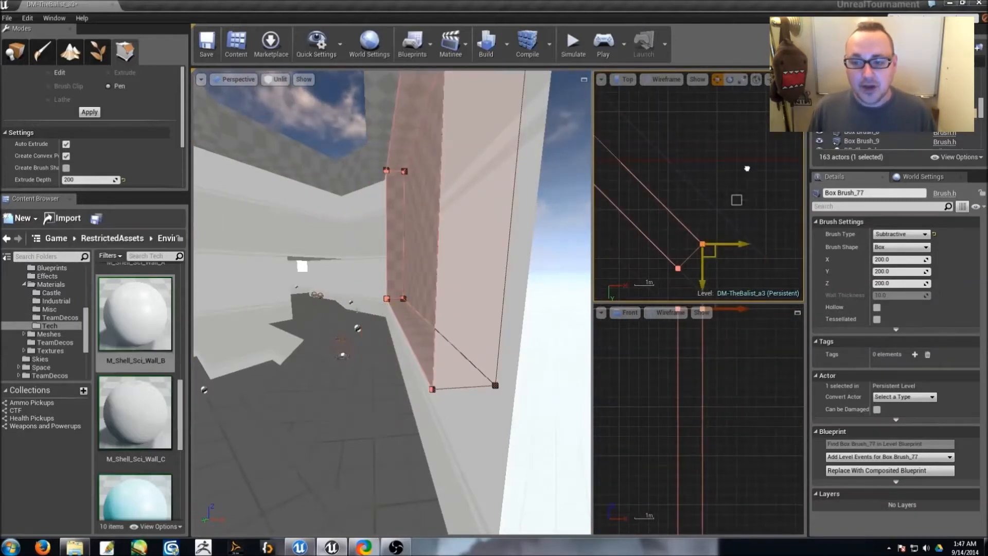
Undo the last adjustment to Box Brush_77 and delete the brush
scroll(695, 236, "up", 3)
left_click(721, 184)
key("ctrl+z")
scroll(741, 240, "down", 2)
scroll(741, 240, "down", 5)
key("Delete")
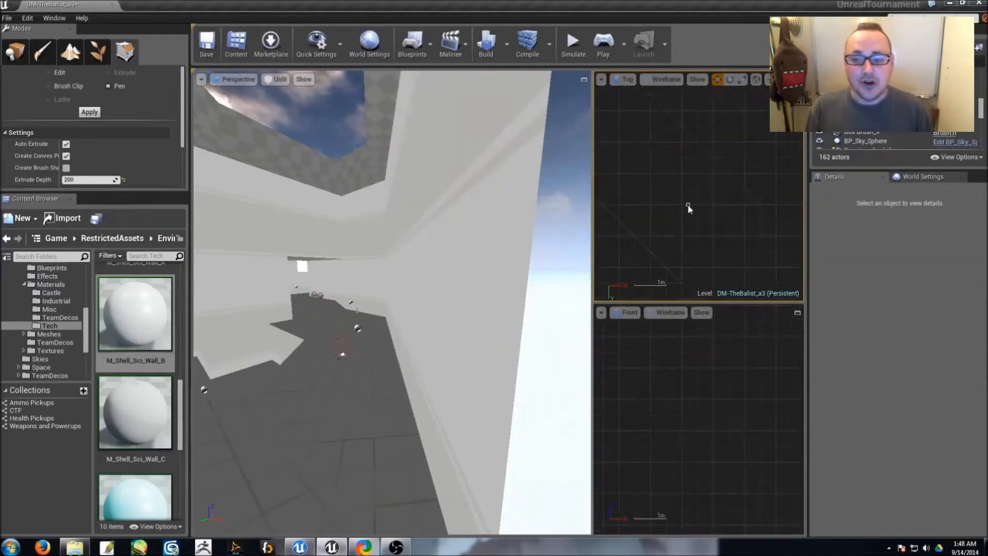
Redraw the diagonal four-corner window brush with the Pen in the enlarged top view, using 50-unit grid snapping
scroll(634, 207, "down", 6)
left_click(796, 79)
scroll(403, 208, "up", 8)
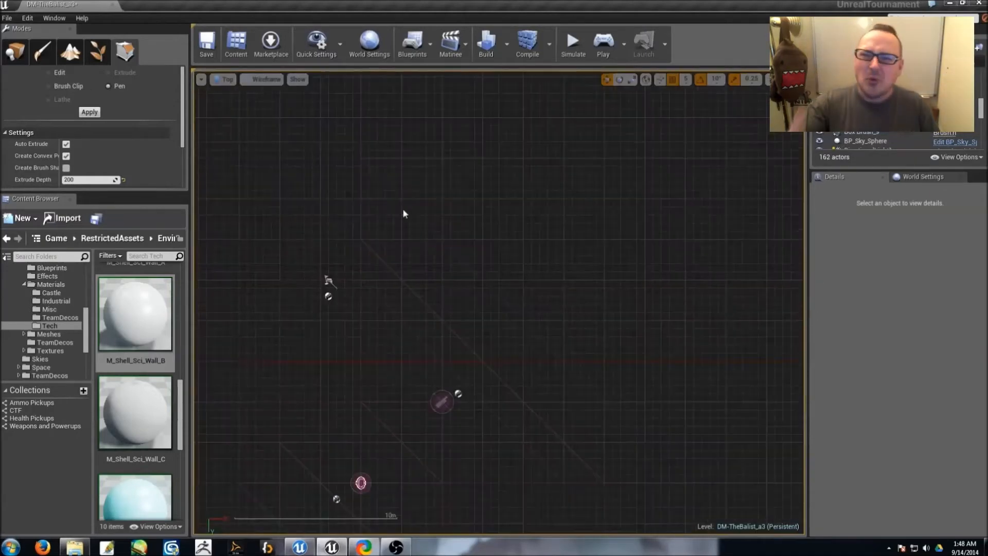
key("space")
scroll(292, 368, "down", 8)
scroll(479, 441, "up", 4)
key("space")
key("space")
scroll(533, 350, "down", 4)
scroll(366, 216, "up", 7)
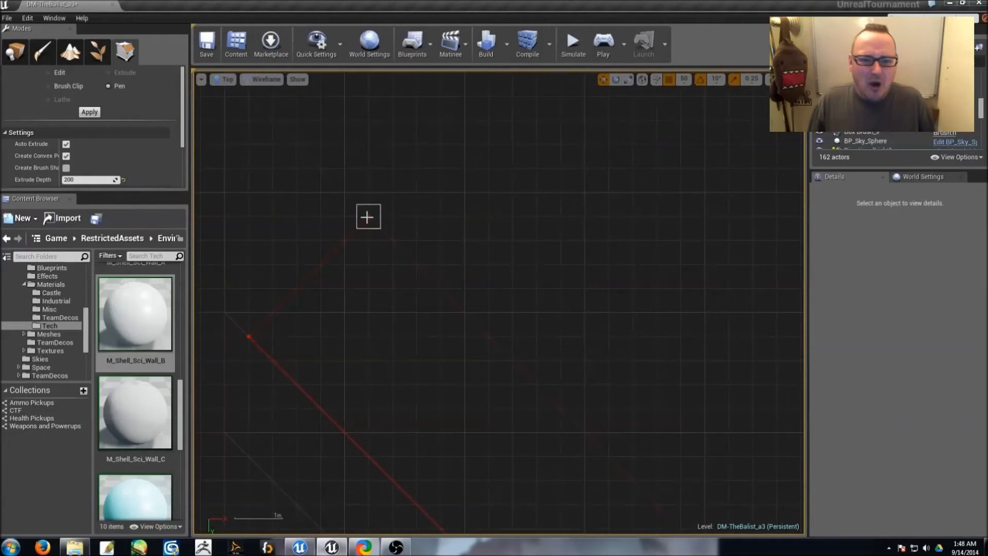
key("space")
key("Return")
Raise the new diagonal brush to window height in the side view
left_click(223, 79)
left_click(237, 127)
scroll(507, 427, "down", 10)
scroll(508, 427, "up", 4)
left_click_drag(498, 445, 496, 202)
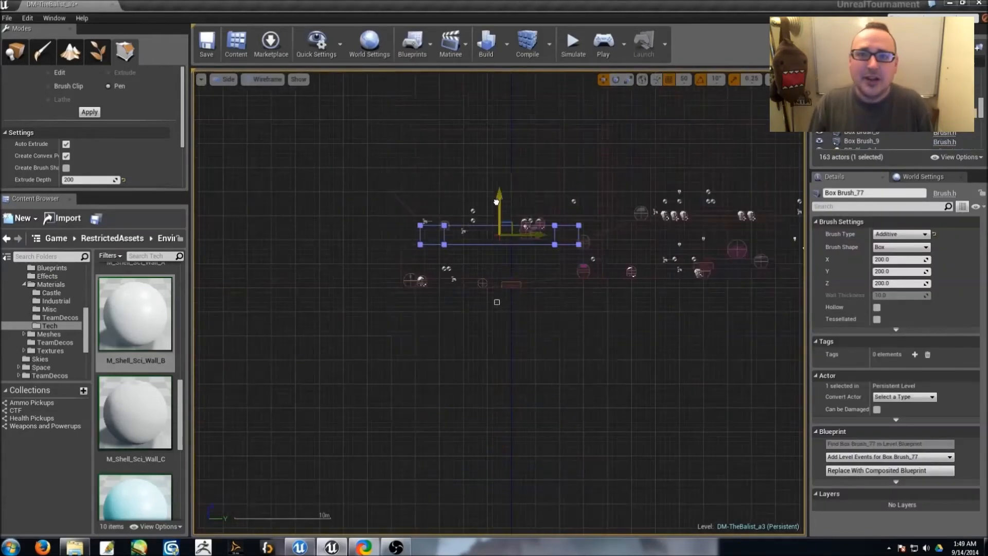
Make the diagonal brush subtractive and raise its upper vertices to cut a tall window in the angled wall
scroll(499, 322, "up", 3)
left_click(899, 234)
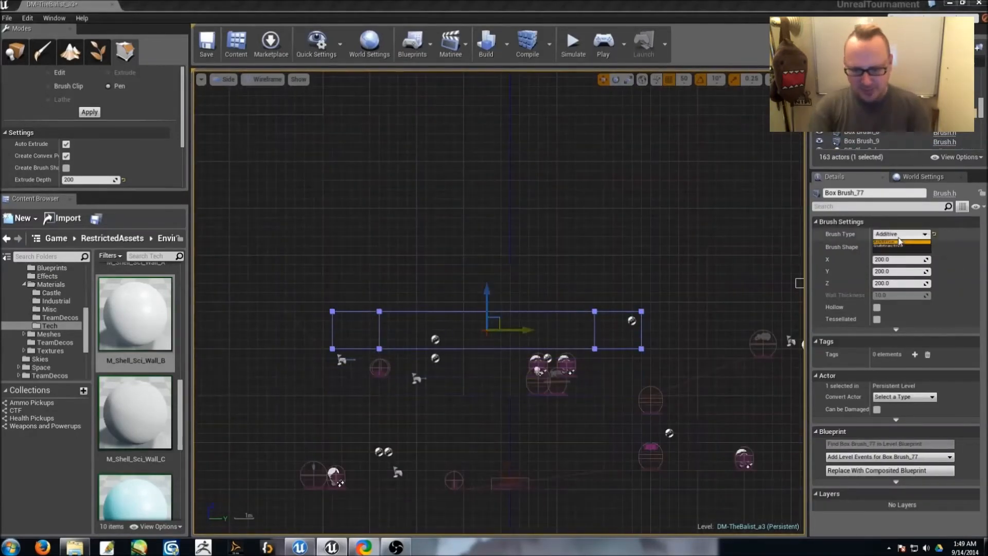
right_click_drag(365, 267, 381, 351)
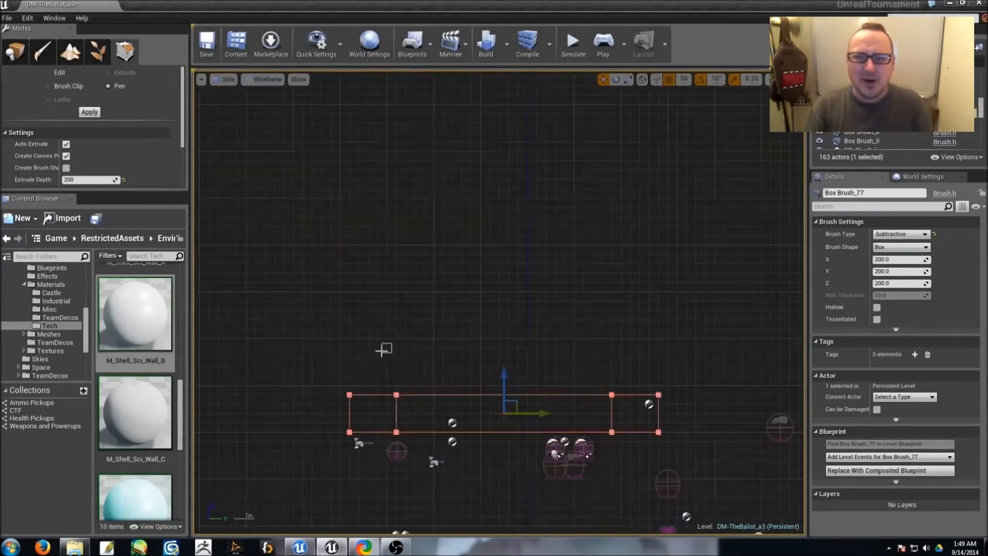
left_click(603, 169)
left_click(797, 78)
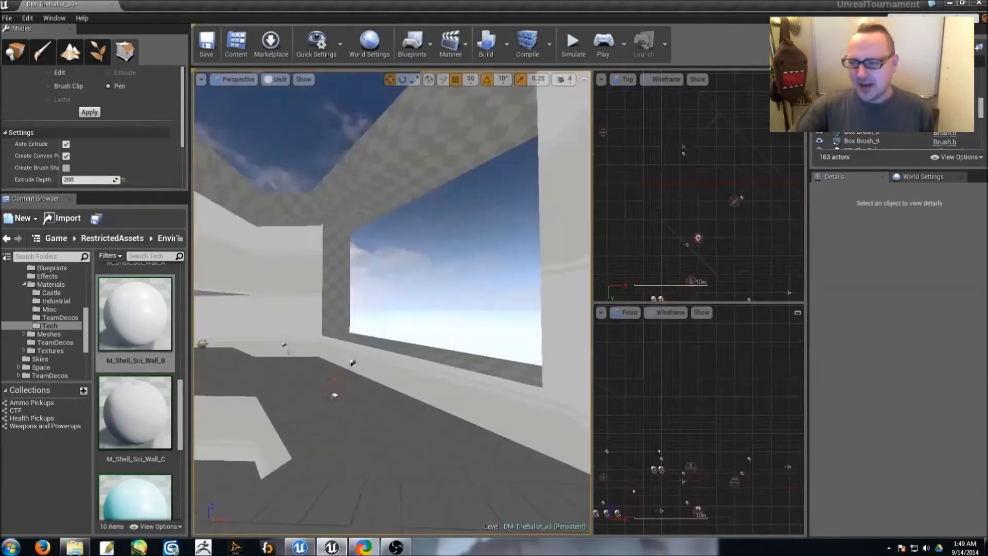
Inspect the diagonal window from outside and lower the upper vertices of Box Brush_77 to reduce its height
right_click_drag(391, 304, 427, 293)
left_click(460, 308)
right_click_drag(735, 206, 663, 192)
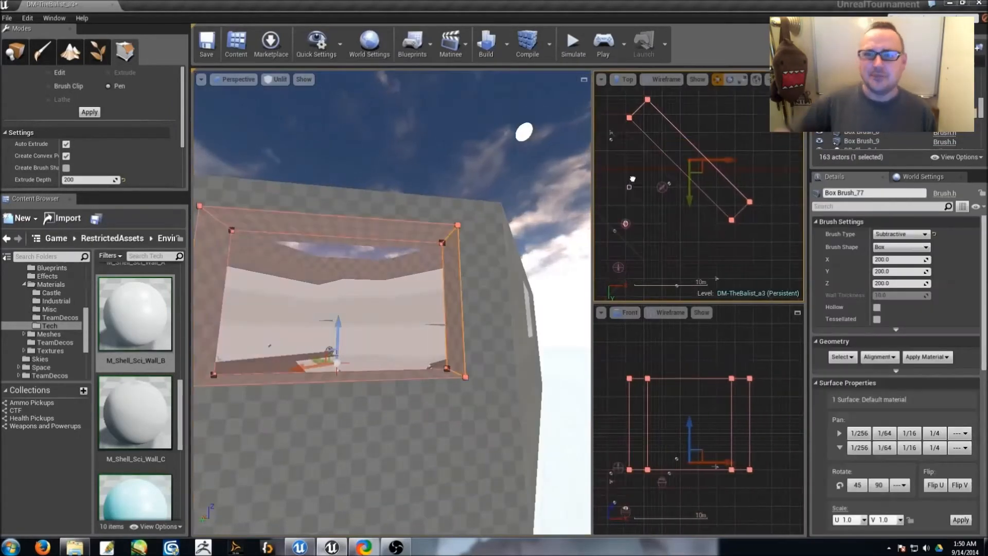
key("Escape")
right_click_drag(391, 304, 335, 303)
left_click(724, 388)
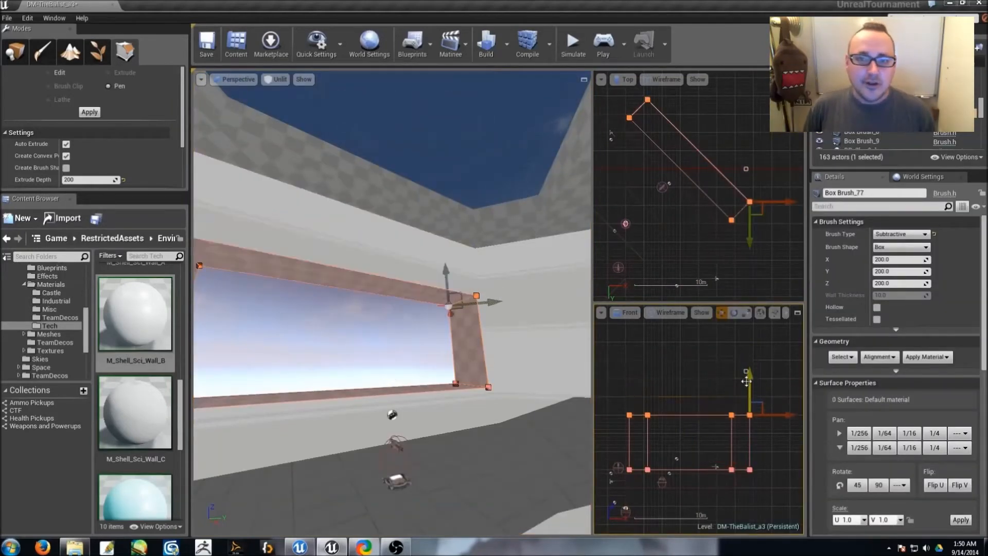
key("Escape")
right_click_drag(391, 303, 360, 304)
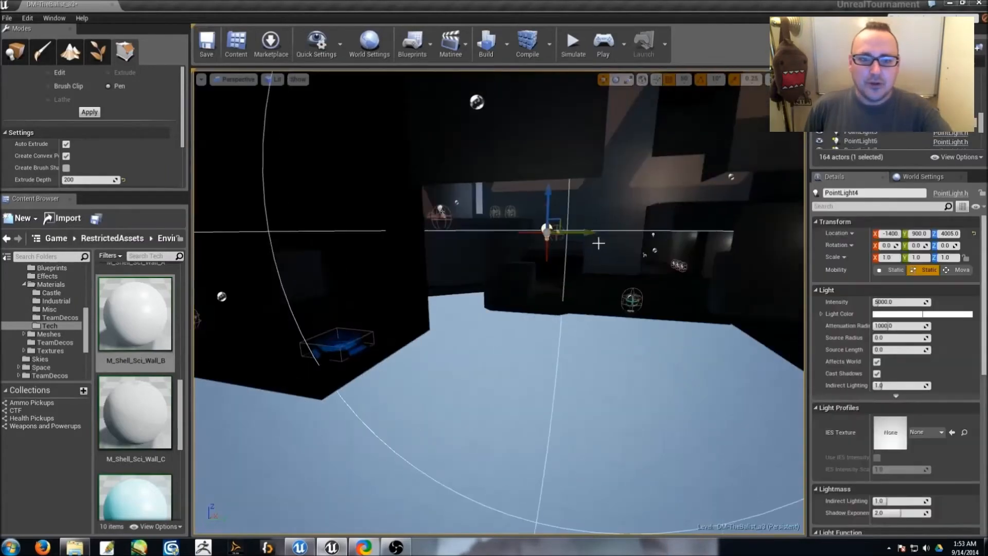
Position PointLight4 above the teleporter pad at X -1250, Y 0, Z 3805, and open its light colour
right_click_drag(566, 245, 566, 246)
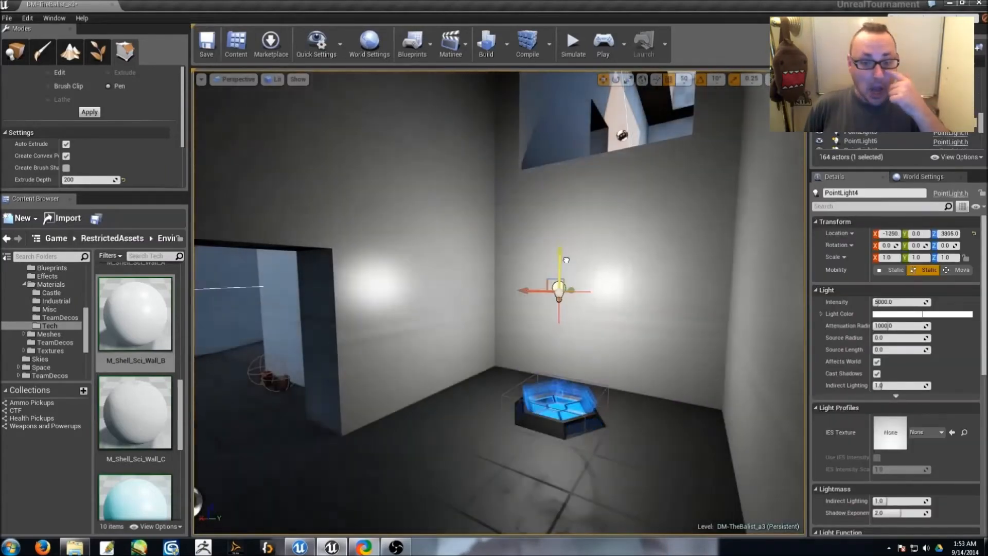
left_click(921, 314)
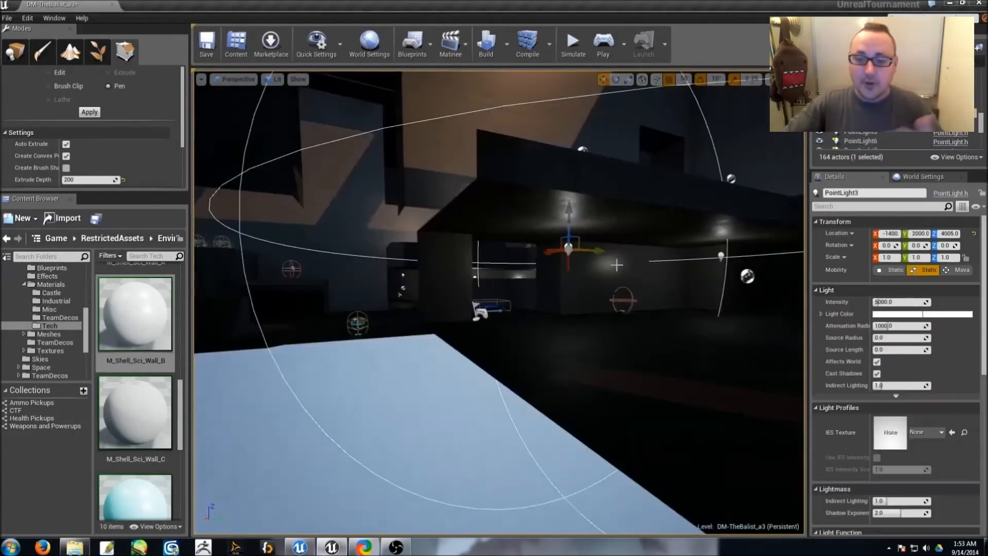
Duplicate a light blue point light and move the copy beside another teleporter pad, at X -1250, Y 4350, Z 3905
right_click_drag(498, 303, 535, 308)
key("Escape")
left_click_drag(561, 356, 529, 358, "alt")
right_click_drag(529, 358, 499, 303)
left_click_drag(404, 283, 502, 326)
right_click_drag(502, 327, 494, 315)
left_click_drag(499, 298, 483, 222)
right_click_drag(484, 221, 494, 309)
left_click_drag(345, 237, 337, 238, "shift")
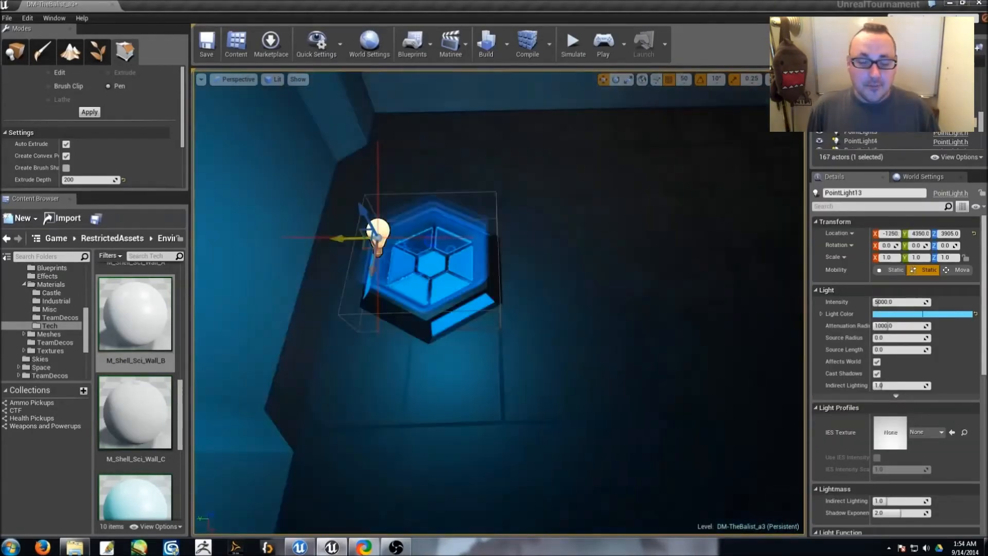
Adjust the horizontal position and height of the teleporter point lights
right_click_drag(337, 239, 303, 304)
left_click_drag(303, 303, 437, 312)
right_click_drag(637, 355, 494, 329)
left_click_drag(486, 335, 487, 306)
right_click_drag(487, 307, 442, 227)
left_click(526, 192)
left_click_drag(568, 246, 568, 293)
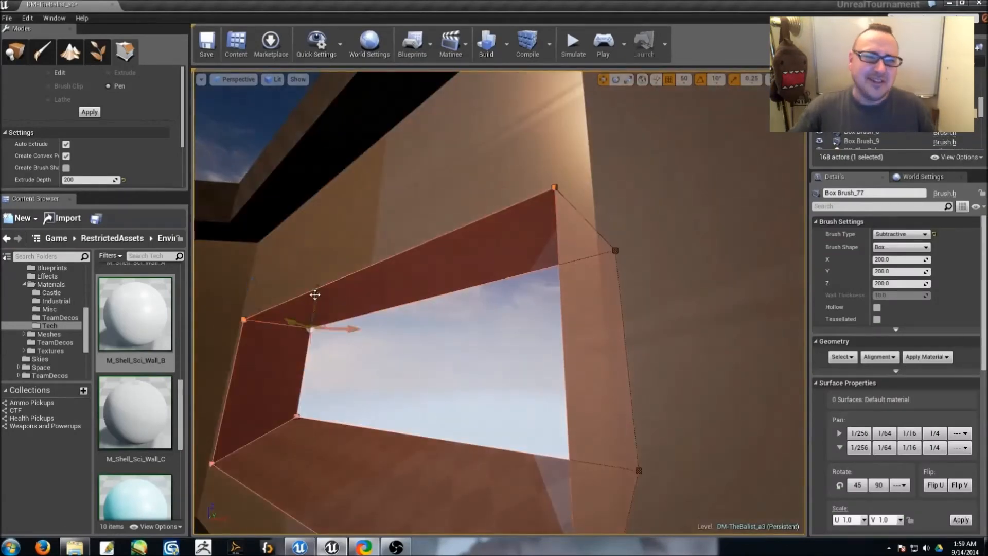
Raise the upper edge of the Box Brush_77 window and apply M_Shell_Sci_Wall_B to its inner faces
left_click_drag(315, 294, 320, 265)
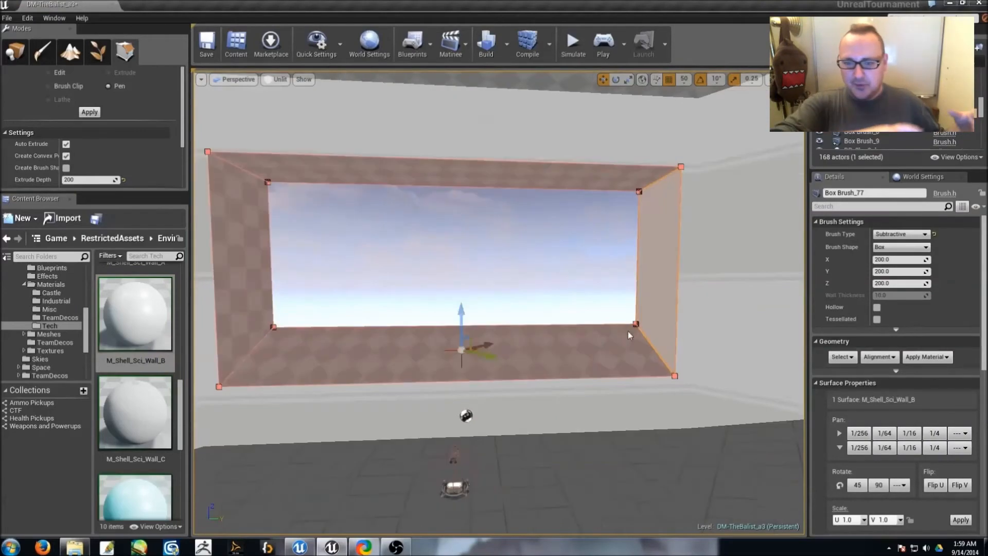
mouse_move(628, 335)
right_mouse_down()
mouse_move(494, 339)
mouse_move(648, 309)
right_mouse_up()
left_click(479, 221, "ctrl")
left_click(514, 391, "ctrl")
left_click(927, 357)
left_click(924, 375)
key("Escape")
Thicken the outer wall in the top view by moving the additive Box Brush_66's outer edge outward along Y
mouse_move(466, 299)
right_mouse_down()
mouse_move(628, 303)
mouse_move(607, 293)
mouse_move(466, 300)
right_mouse_up()
left_click(466, 300)
key("alt+j")
scroll(437, 411, "up", 4)
left_click(365, 310)
scroll(368, 332, "up", 2)
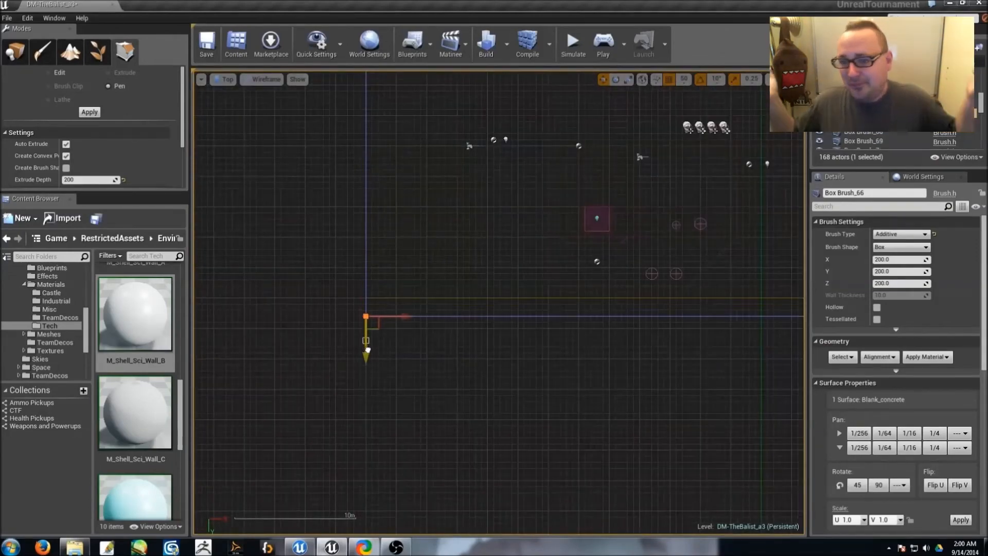
left_click(547, 365)
right_click_drag(341, 304, 315, 313)
left_click(376, 323)
scroll(376, 323, "down", 5)
mouse_move(508, 353)
right_mouse_down()
mouse_move(415, 324)
mouse_move(374, 326)
right_mouse_up()
left_click_drag(264, 334, 265, 329)
Extend the subtractive Box Brush_71 window's outer edge along Y in the top view so it cuts through the thickened wall
left_click(414, 310)
scroll(381, 268, "up", 7)
left_click(381, 298)
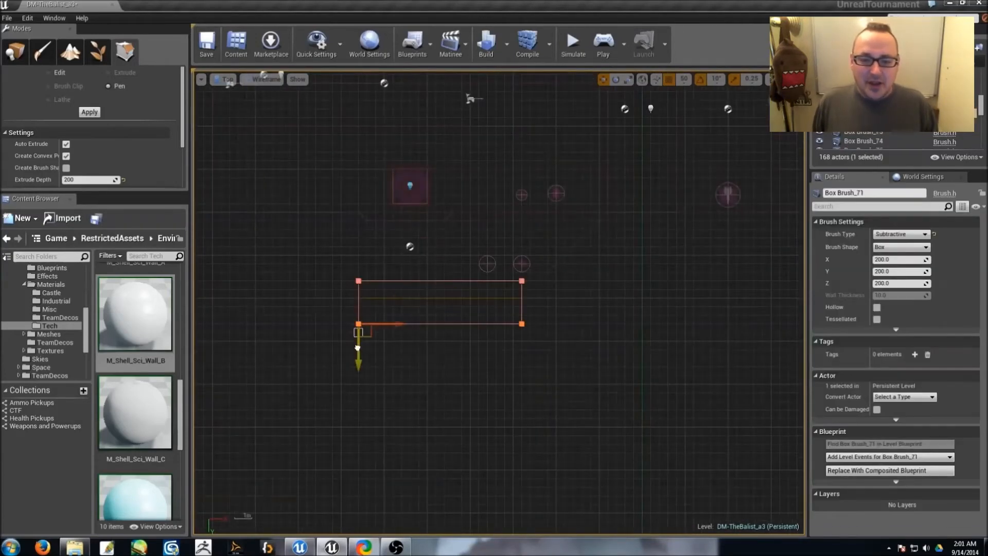
left_click(391, 350)
left_click(441, 324)
left_click(797, 79)
left_click(395, 369)
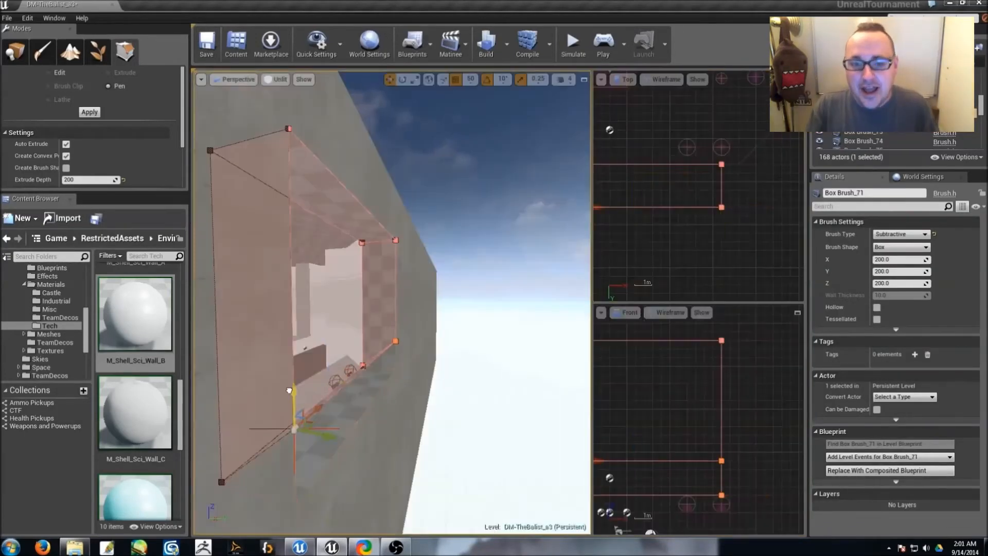
Apply M_Shell_Sci_Wall_B to the three untextured inner faces of the Box Brush_71 window and clear the selection
right_click_drag(288, 389, 311, 393)
left_click(344, 362)
left_click(386, 288)
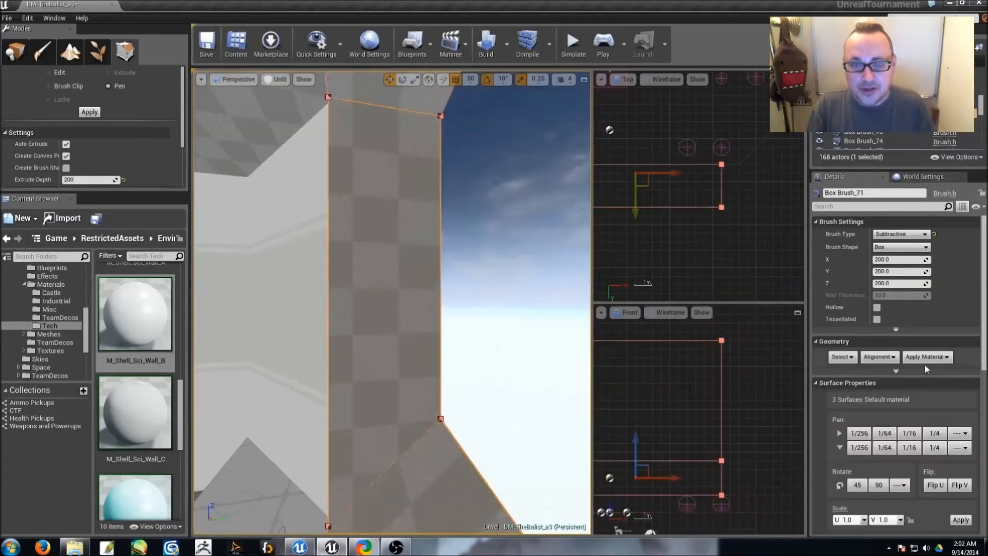
left_click(927, 357)
left_click(925, 369)
left_click(879, 357)
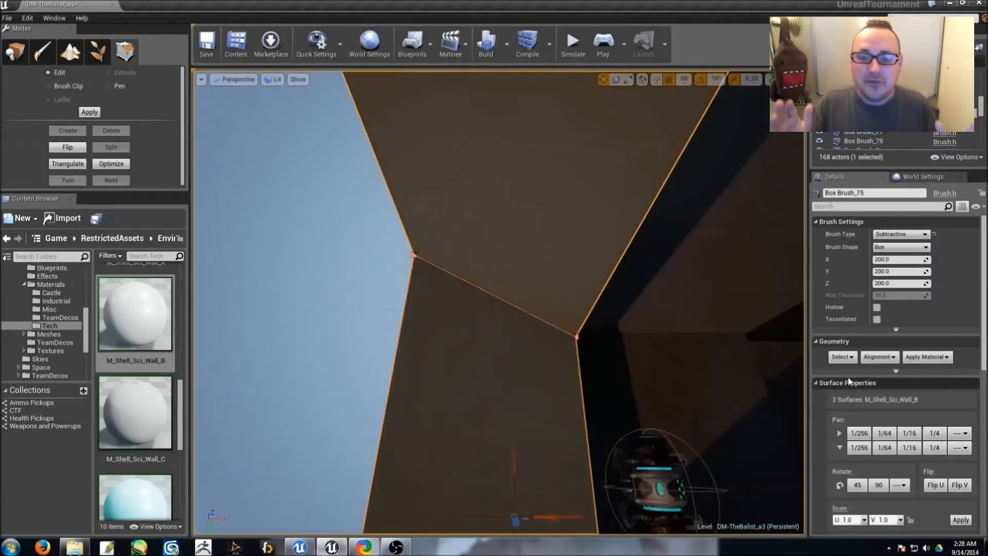
key("Escape")
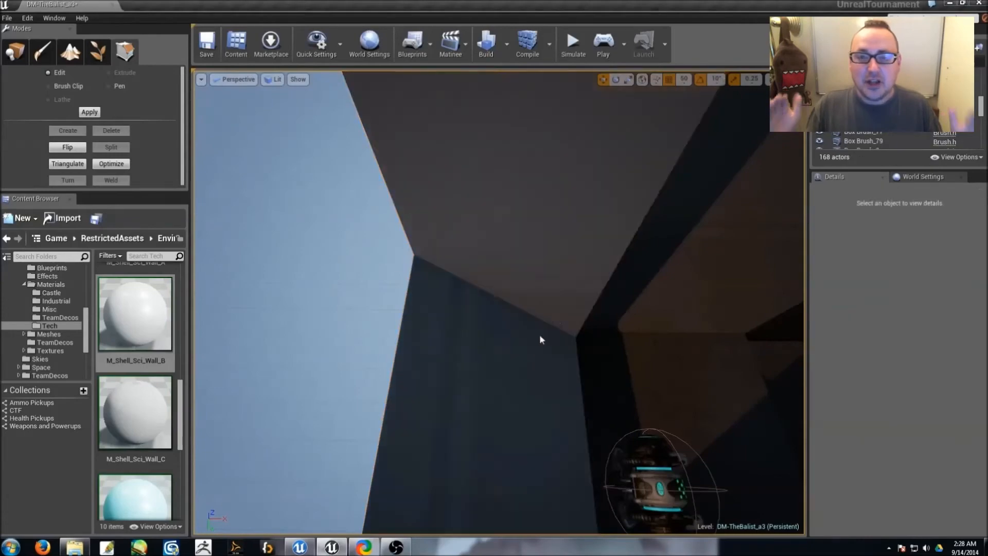
right_click_drag(540, 338, 540, 338)
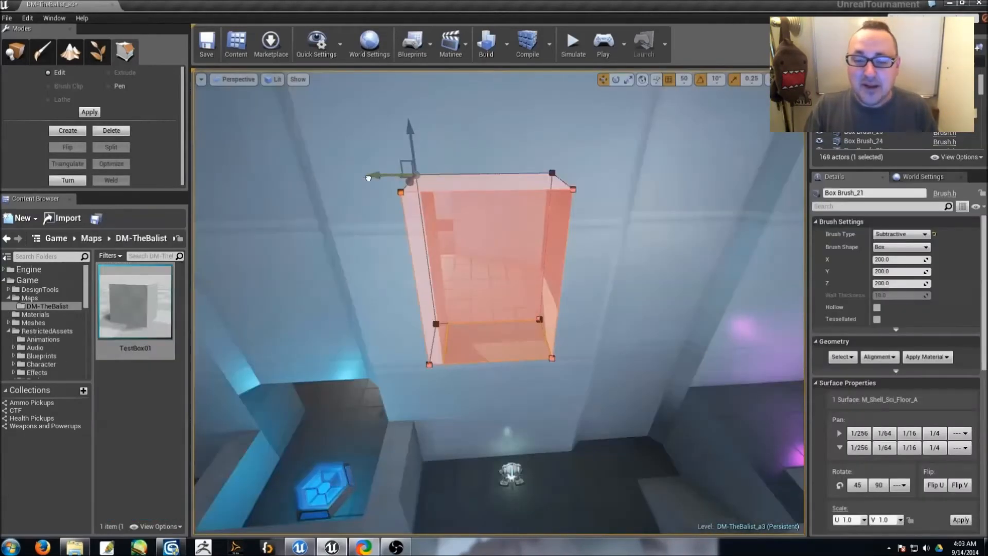
Set the view to Unlit and move the side vertices of the Box Brush_21 window opening along Y
left_click_drag(368, 178, 350, 175)
left_click(273, 80)
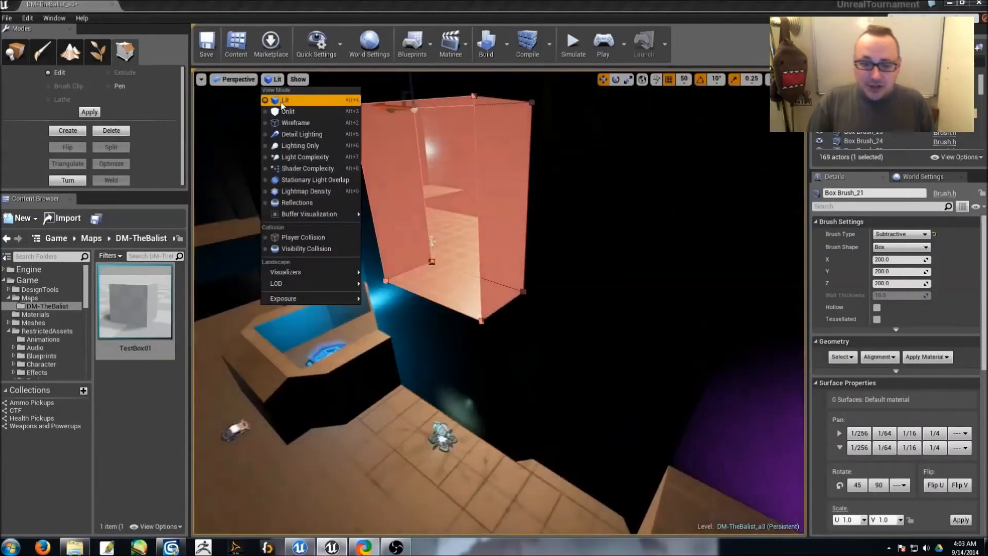
left_click(285, 111)
left_click(511, 348, "ctrl")
left_click(512, 349, "ctrl")
right_click_drag(511, 349, 517, 330)
left_click(494, 187, "ctrl")
left_click(479, 190, "ctrl")
right_click_drag(480, 190, 463, 185)
left_click_drag(486, 178, 516, 177)
Shift the remaining corner vertices of Box Brush_21 along Y, clear the selection and save the level
mouse_move(516, 177)
right_mouse_down()
mouse_move(499, 175)
mouse_move(514, 216)
right_mouse_up()
left_click(594, 338)
left_click(574, 317, "ctrl")
left_click(449, 343, "ctrl")
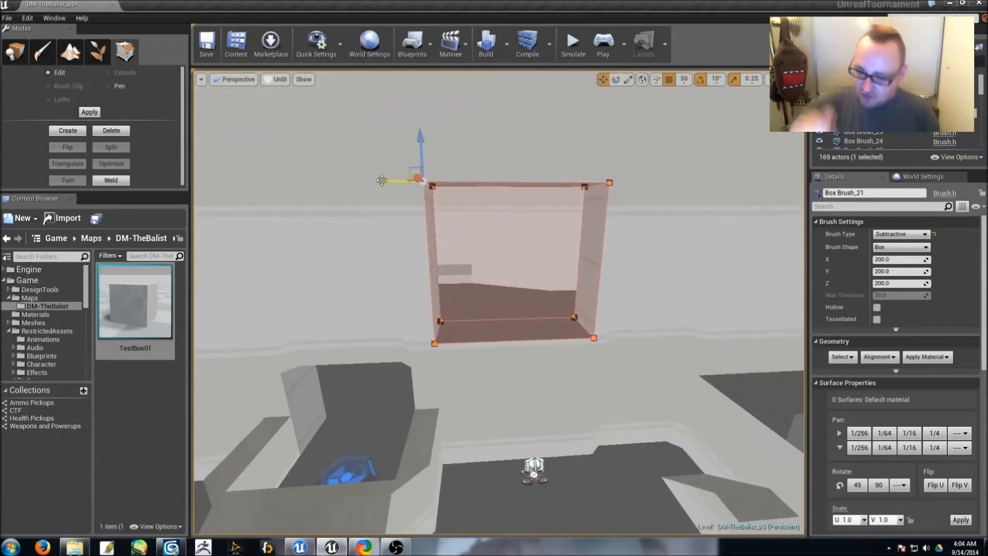
left_click_drag(382, 180, 370, 180)
key("Escape")
mouse_move(430, 304)
right_mouse_down()
mouse_move(465, 313)
mouse_move(412, 309)
mouse_move(360, 288)
right_mouse_up()
left_click(206, 44)
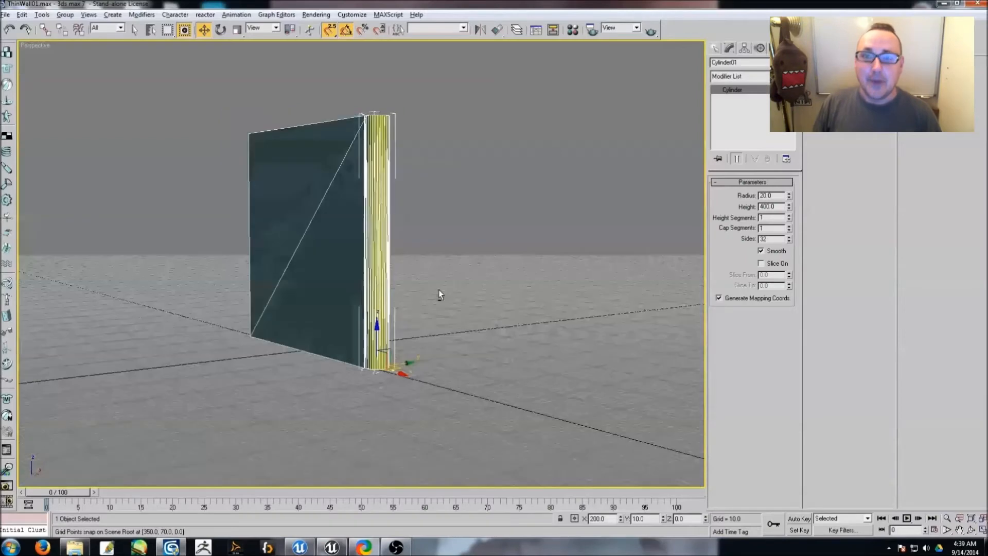
In 3ds Max, convert Cylinder01 to an Editable Poly and QuickSlice all its polygons through the centre in the top view
middle_click_drag(438, 289, 489, 344, "alt")
key("t")
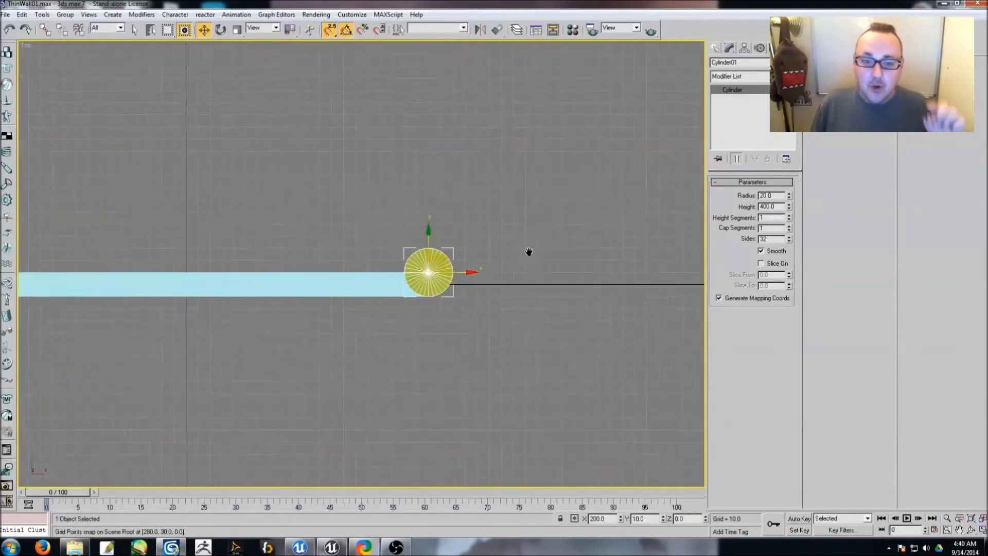
scroll(490, 239, "up", 2)
right_click(419, 253)
mouse_move(448, 342)
left_click(514, 350)
key("4")
key("ctrl+a")
key("ctrl+shift+q")
left_click(533, 249)
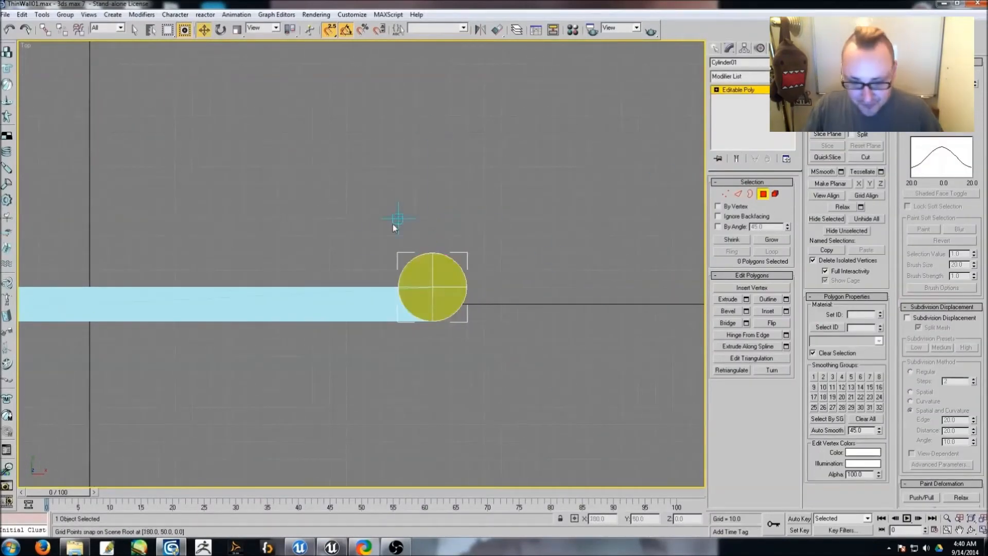
Delete three quarters of the sliced cylinder, keeping only the quarter that rounds the end of the thin wall
key("Delete")
left_click_drag(378, 276, 425, 341)
key("Delete")
middle_click_drag(519, 345, 500, 331)
middle_click_drag(583, 227, 558, 217)
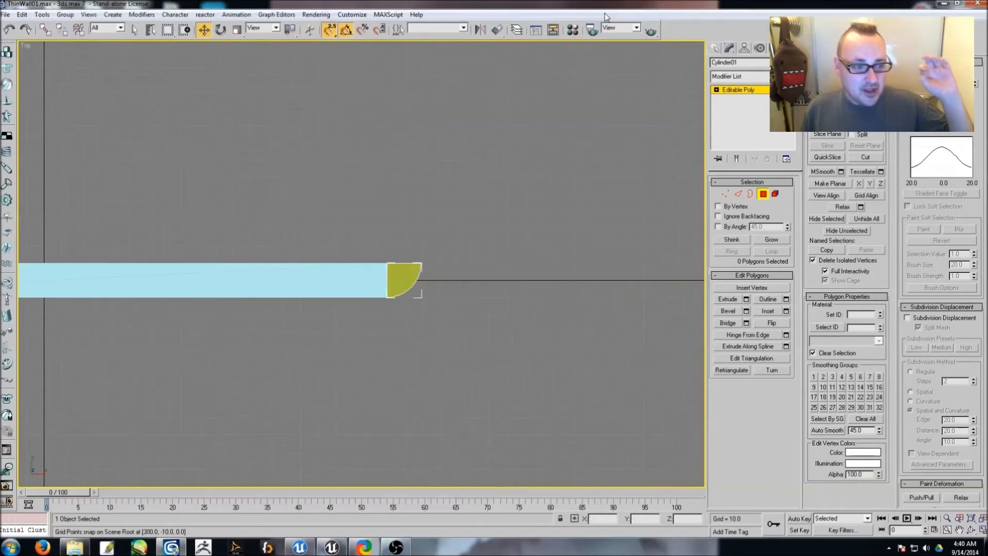
scroll(526, 432, "up", 4)
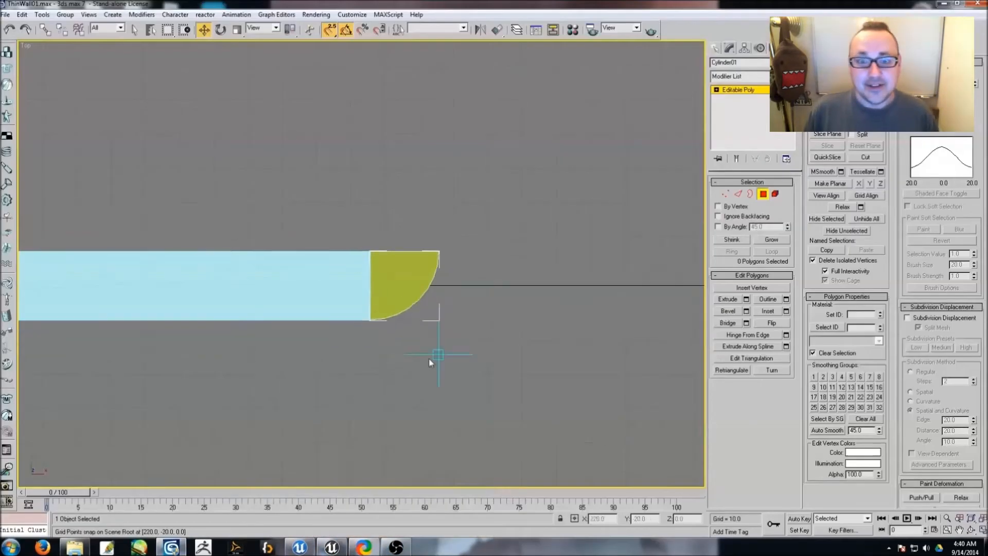
Cut edges between the corner vertices of the quarter cylinder and the wall in the perspective view
right_click(521, 238)
middle_click_drag(437, 350, 495, 325)
left_click(470, 327)
right_click(494, 311)
left_click(525, 292)
key("p")
key("alt+c")
double_click(383, 432)
left_click(335, 73)
left_click(349, 431)
double_click(365, 447)
Examine the thin wall and its rounded edge from several sides, and check Box02's large side polygon
scroll(430, 257, "down", 5)
middle_click_drag(509, 249, 458, 311, "alt")
left_click(481, 276)
right_click(480, 276)
left_click(492, 258)
scroll(490, 265, "up", 5)
left_click(254, 218)
scroll(356, 308, "down", 5)
left_click(480, 254)
mouse_move(391, 288)
middle_mouse_down("alt")
mouse_move(481, 254)
mouse_move(437, 284)
mouse_move(493, 269)
mouse_move(478, 227)
middle_mouse_up("alt")
scroll(436, 285, "up", 4)
left_click(427, 258)
left_click(762, 194)
left_click(382, 194)
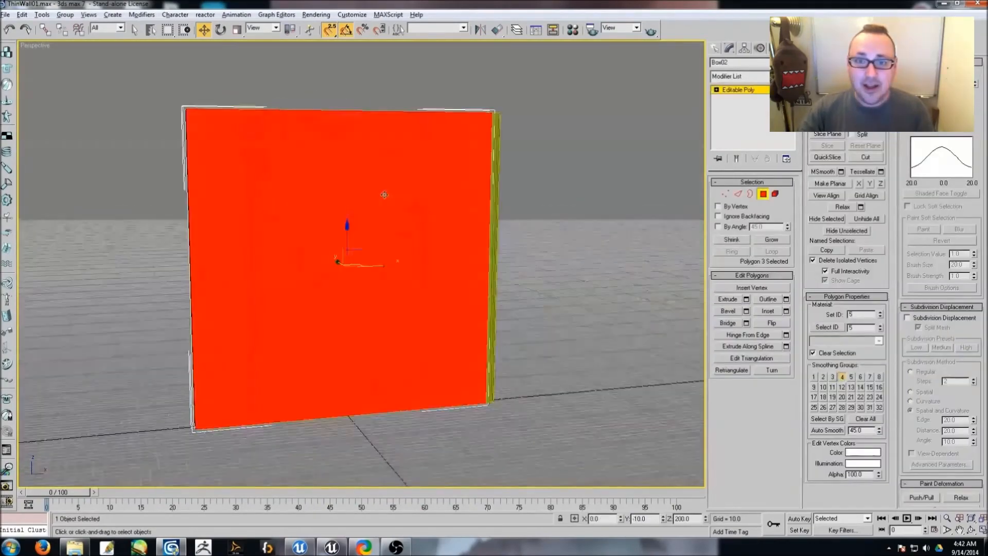
middle_click_drag(382, 194, 432, 257, "alt")
left_click(763, 194)
middle_click_drag(628, 205, 428, 275, "alt")
left_click(428, 275)
Export the wall model to the DM-TheBalist folder under the file name ThinWall01
left_click(6, 14)
left_click(58, 222)
left_click(150, 91)
left_click_drag(102, 366, 44, 370)
type("Thin")
left_click(85, 378)
key("BackSpace")
key("BackSpace")
key("BackSpace")
key("BackSpace")
left_click(406, 404)
left_click(477, 356)
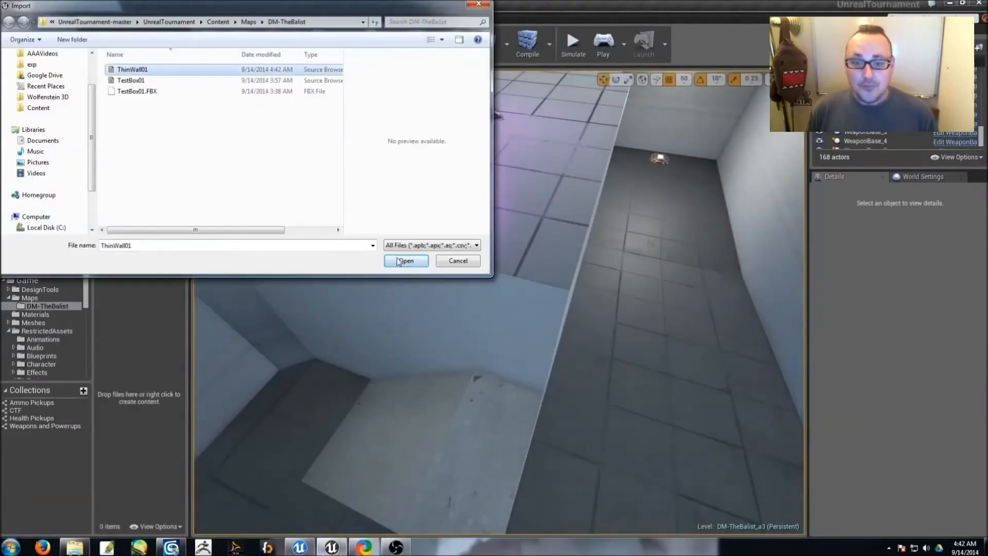
In Unreal Editor, import ThinWall01 into the DM-TheBalist folder as a static mesh
left_click(406, 261)
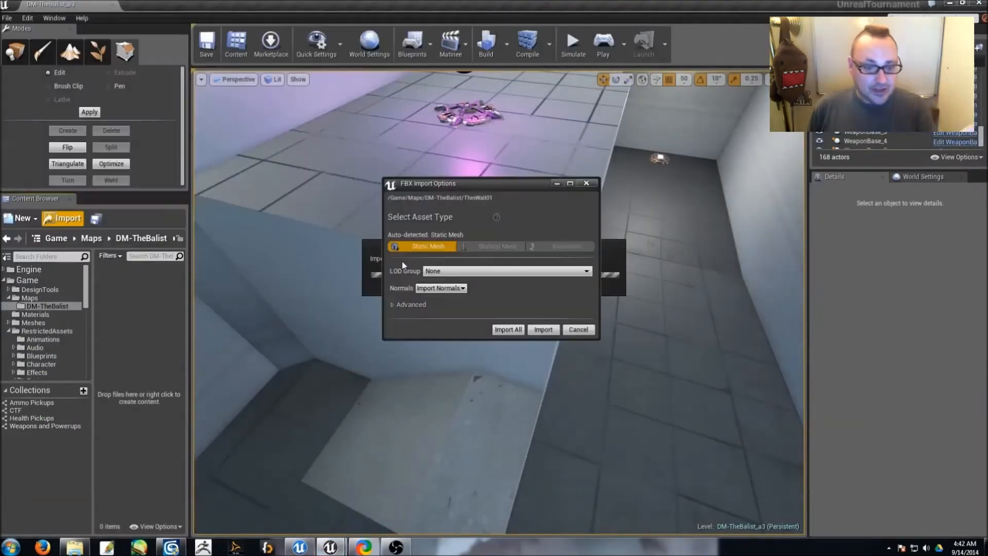
left_click(392, 305)
left_click(511, 471)
Place the ThinWall01 mesh near the pink-lit platform, with a wall at X -150, Y 700, Z 3600 rotated -90° about Z
right_click_drag(515, 360, 514, 381)
left_click_drag(135, 303, 592, 443)
right_click_drag(641, 361, 641, 391)
left_click_drag(547, 440, 442, 360)
right_click_drag(514, 370, 496, 378)
left_click_drag(496, 378, 489, 368)
right_click_drag(566, 360, 640, 332)
right_click_drag(489, 493, 412, 412)
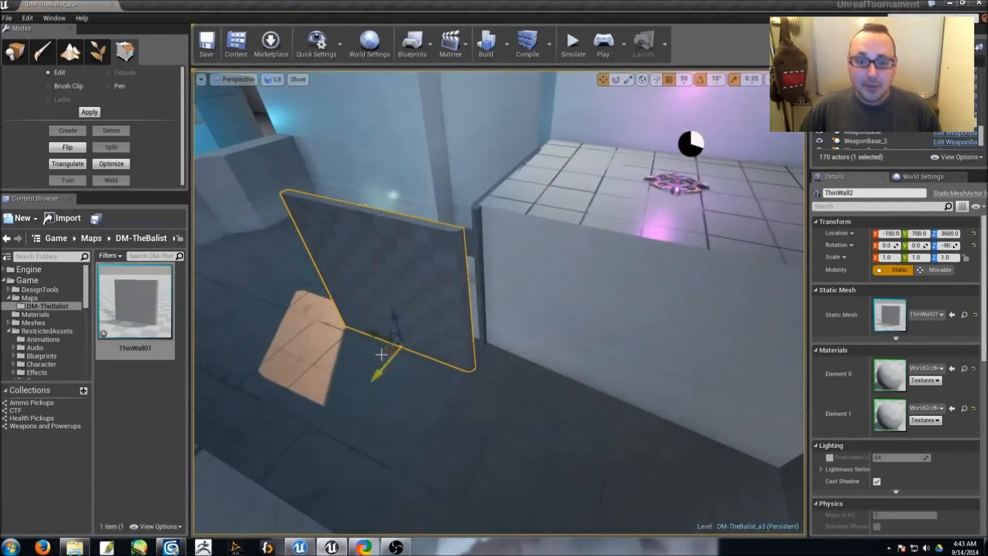
Move the ThinWall2 wall against the side of the pink-lit platform using a grid snap of 10, and clear the selection
left_click_drag(381, 368, 442, 330)
right_click_drag(463, 360, 566, 391)
left_click_drag(489, 339, 505, 370)
right_click_drag(505, 371, 494, 319)
left_click(412, 447, "ctrl")
right_click_drag(431, 463, 370, 478)
left_click(608, 446)
right_click_drag(608, 445, 643, 458)
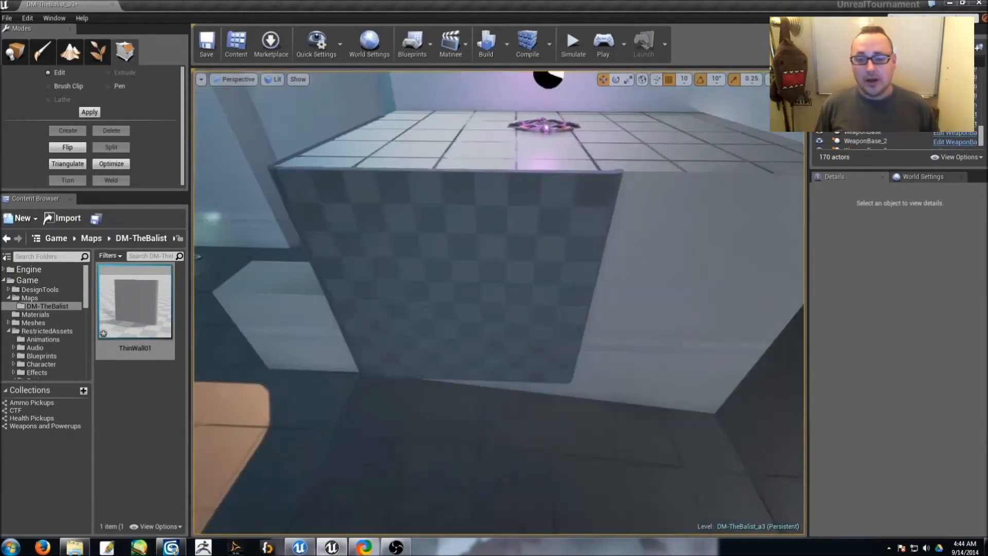
Duplicate the thin wall along the side of the platform to lengthen the cladding
key("ctrl+z")
right_click_drag(643, 375, 463, 376)
left_click_drag(411, 399, 343, 398, "alt")
key("Escape")
right_click_drag(343, 397, 566, 437)
Duplicate another thin wall, rotate it to face the platform's adjacent side, and move it to X -460, Y -260, Z 3600
left_click(422, 318)
left_click_drag(422, 383, 556, 381, "alt")
key("e")
left_click_drag(545, 381, 571, 373)
key("w")
right_click_drag(571, 391, 643, 371)
left_click_drag(494, 316, 435, 317)
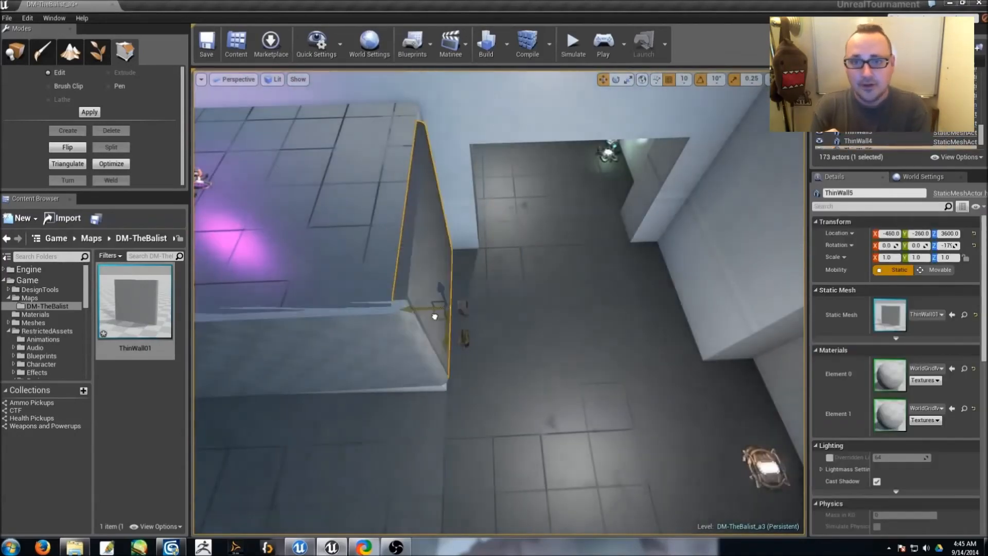
Save the level and inspect the ThinWall01 mesh in the static mesh editor
right_click_drag(322, 386, 319, 340)
key("Escape")
key("ctrl+s")
double_click(135, 301)
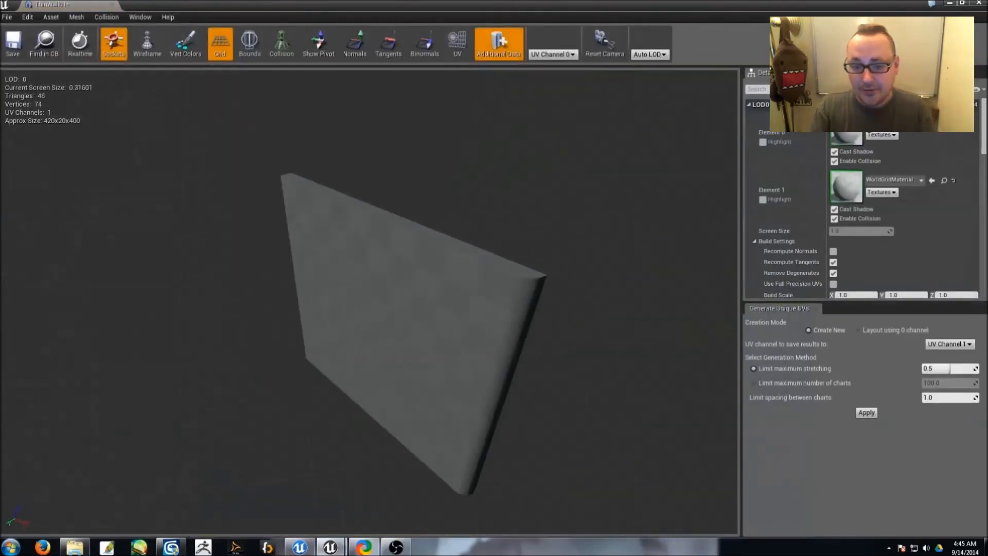
left_click(979, 3)
left_click(506, 282)
right_click_drag(499, 302, 408, 335)
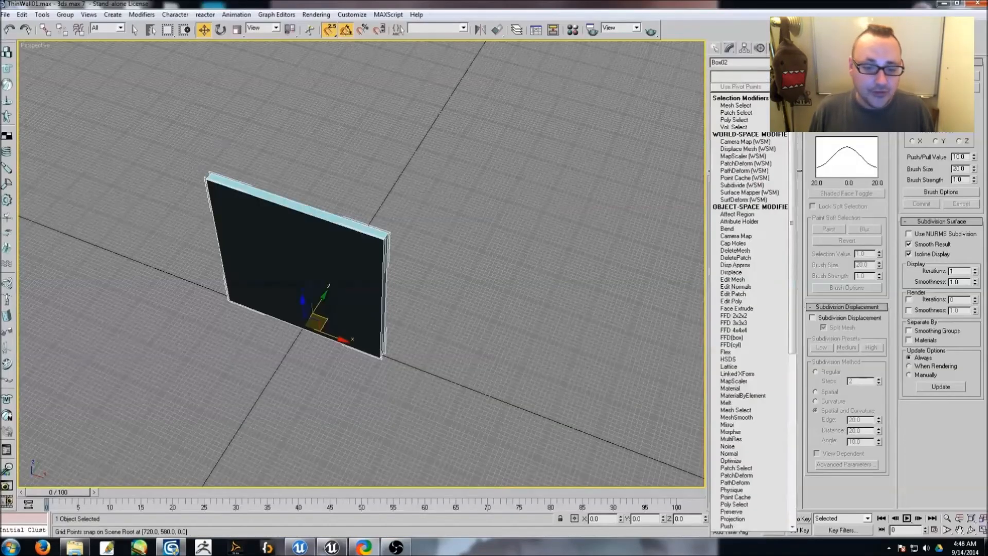
In 3ds Max, add an Unwrap UVW modifier to the wall Box02, edit its UV layout and save the scene
left_click(734, 460)
left_click(750, 284)
left_click(88, 58)
left_click(103, 68)
left_click(137, 42)
left_click(301, 47)
left_click(6, 14)
left_click(36, 78)
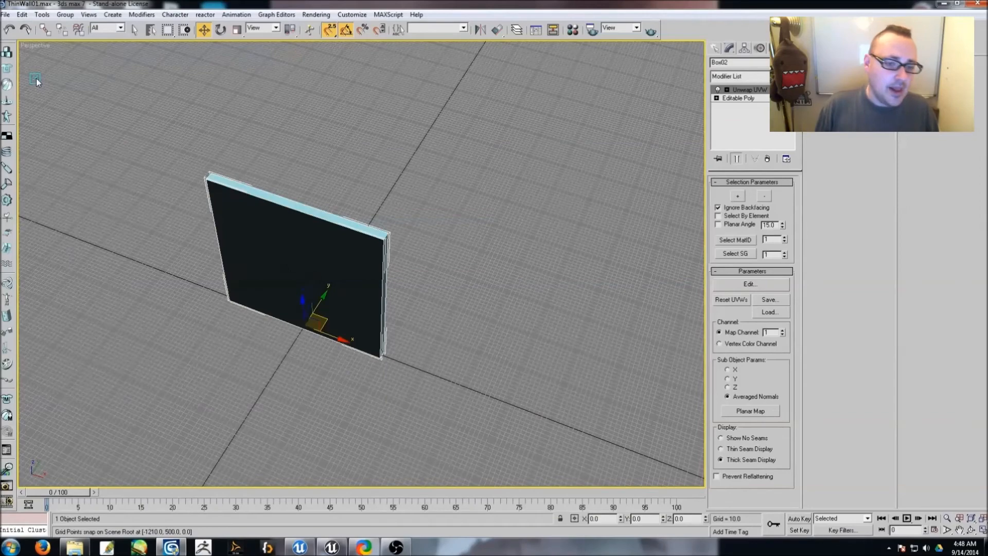
Export the unwrapped wall again, overwriting the existing ThinWall01 file
left_click(6, 15)
left_click(77, 220)
left_click(268, 380)
left_click(155, 497)
left_click(164, 102)
left_click(406, 403)
left_click(553, 315)
left_click(471, 353)
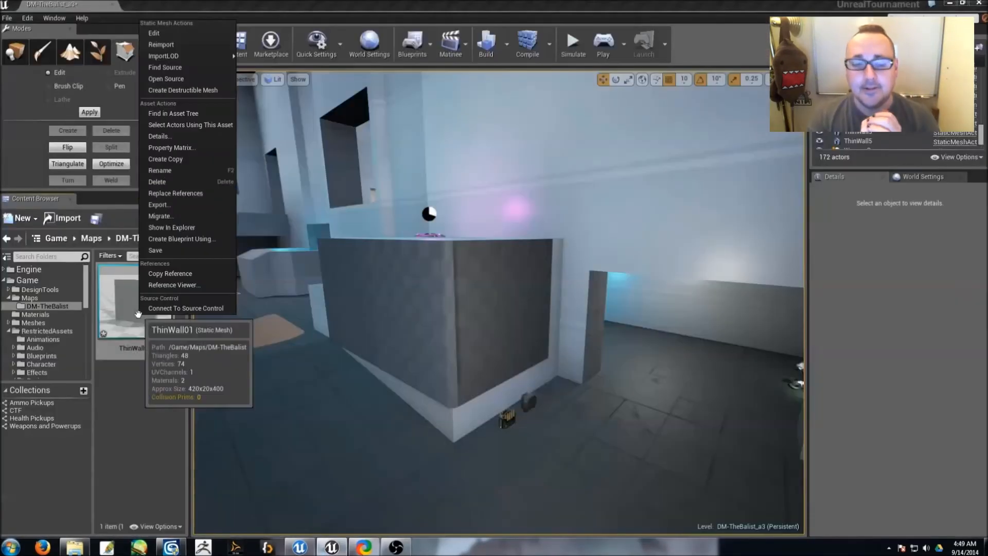
In Unreal Editor, reimport the ThinWall01 static mesh and check the walls around the platform
left_click(175, 51)
right_click_drag(494, 308, 551, 386)
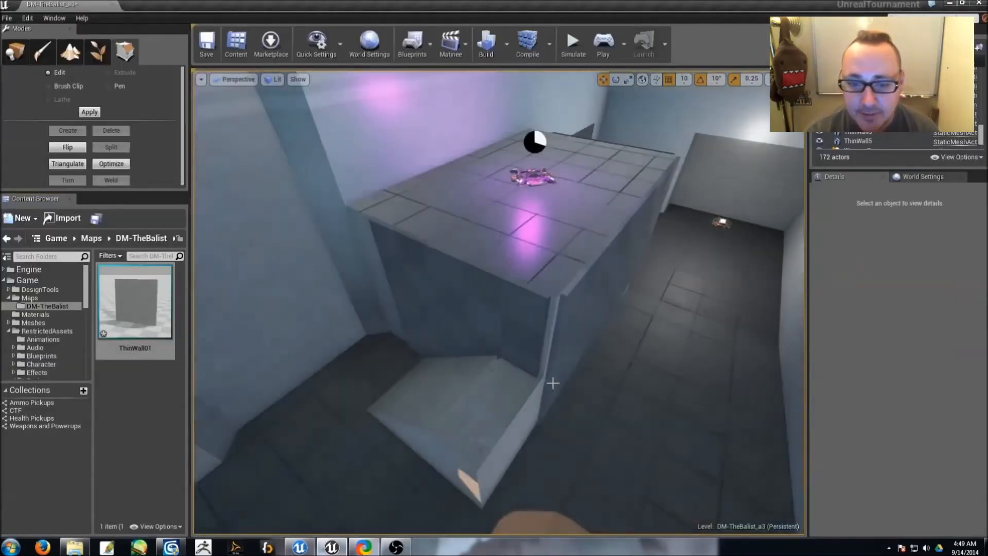
Delete two of the thin wall pieces around the near corner of the tiled platform
left_click(515, 397)
right_click_drag(609, 364, 612, 427)
left_click(561, 286)
key("Delete")
left_click(502, 338)
right_click_drag(503, 339, 547, 324)
left_click(547, 324)
key("Delete")
Duplicate a remaining thin wall piece and place the copy alongside it on the platform's side
left_click(478, 340)
left_click_drag(475, 379, 432, 389, "alt")
right_click_drag(572, 385, 597, 227)
left_click(597, 227)
right_click_drag(514, 157, 584, 280)
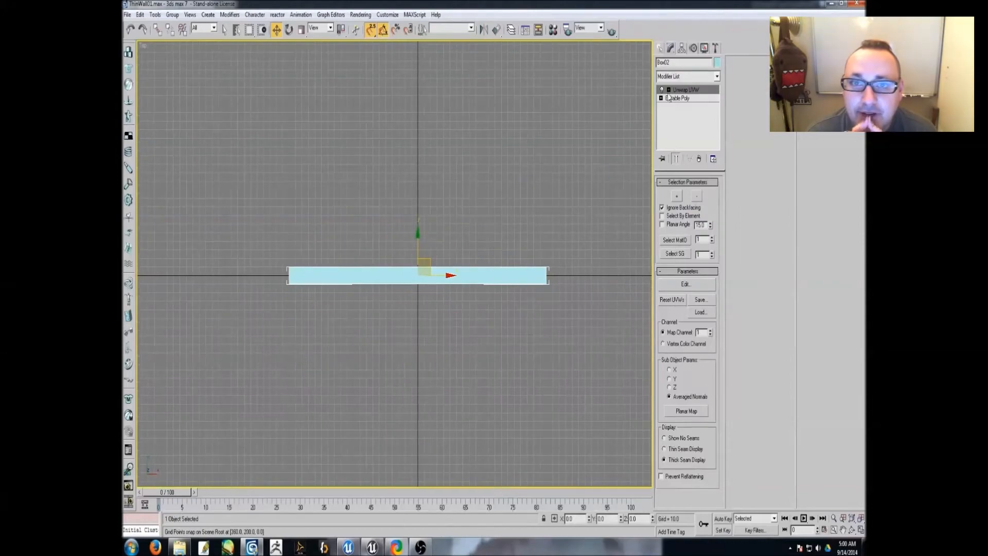
In 3ds Max, remove the Unwrap UVW modifier from Box02 and move the four vertices of its long edge inward to thin the wall
left_click(698, 159)
middle_click_drag(417, 226, 404, 218)
left_click(668, 194)
left_click_drag(242, 226, 571, 262)
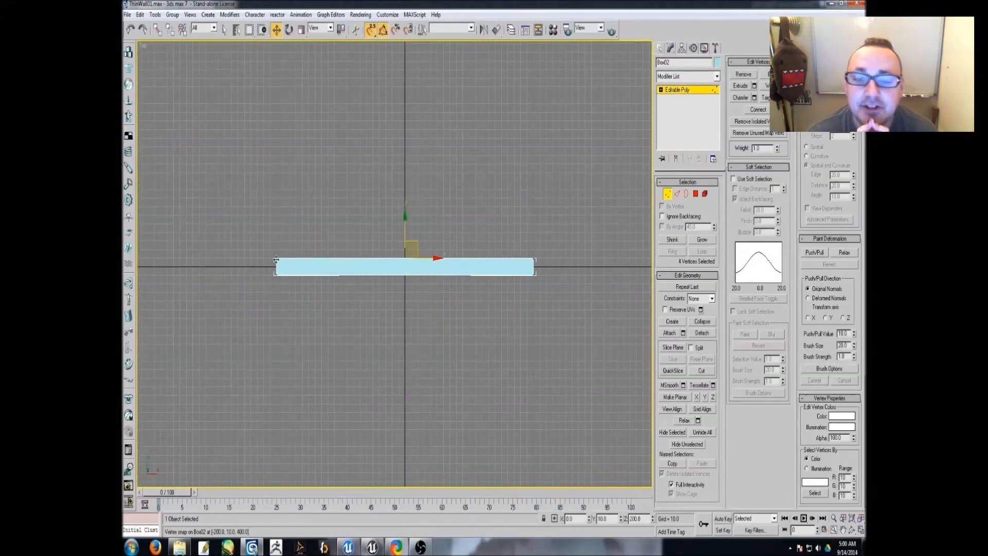
left_click_drag(405, 227, 405, 236)
left_click(566, 221)
left_click(669, 195)
middle_click_drag(398, 202, 399, 195)
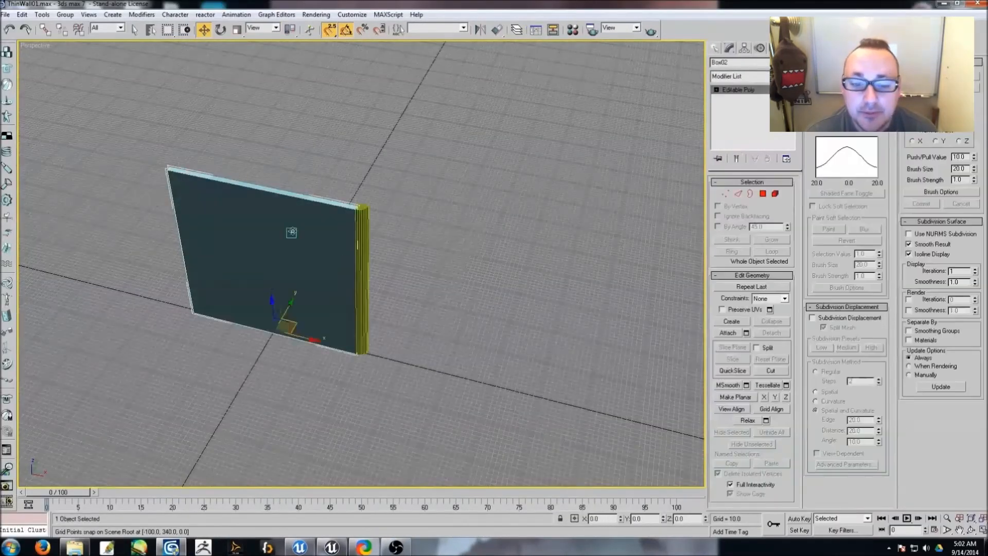
Export the edited wall mesh from the ThinWall01 scene
left_click(5, 14)
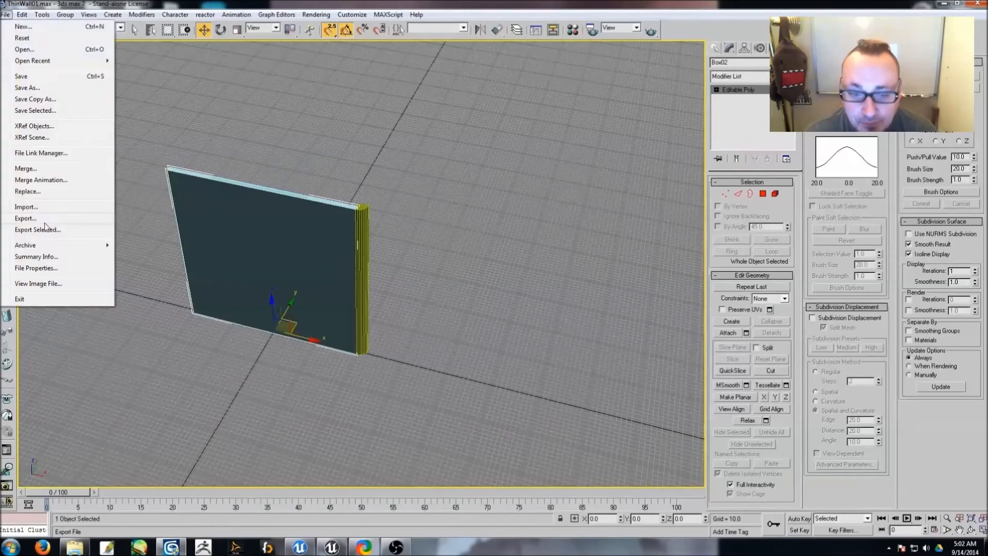
left_click(45, 228)
left_click(288, 379)
left_click(157, 469)
double_click(156, 92)
left_click(470, 352)
Examine the wall geometry up close in the 3ds Max scene, and switch to Unreal Editor to view the level
left_click(383, 181)
middle_click_drag(384, 181, 443, 157)
scroll(442, 156, "up", 4)
left_click(420, 247)
left_click(516, 216)
left_click(332, 546)
mouse_move(499, 304)
right_mouse_down()
mouse_move(437, 303)
mouse_move(493, 345)
mouse_move(478, 314)
mouse_move(510, 308)
right_mouse_up()
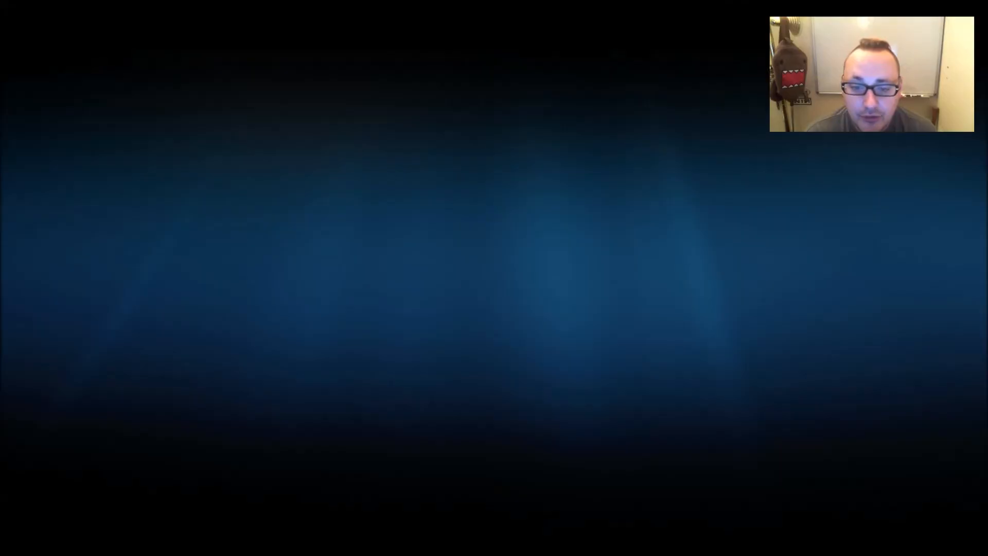